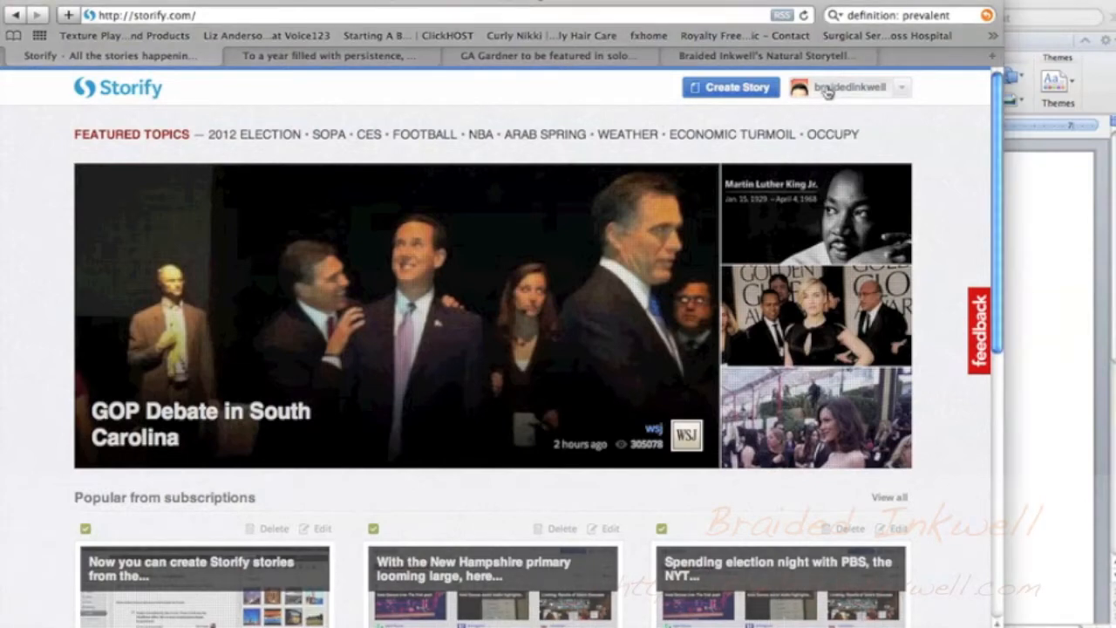
# - Create a new story and add the Storify Bookmarklet to the browser's bookmarks bar, named "Storify this"
pyautogui.click(828, 91)
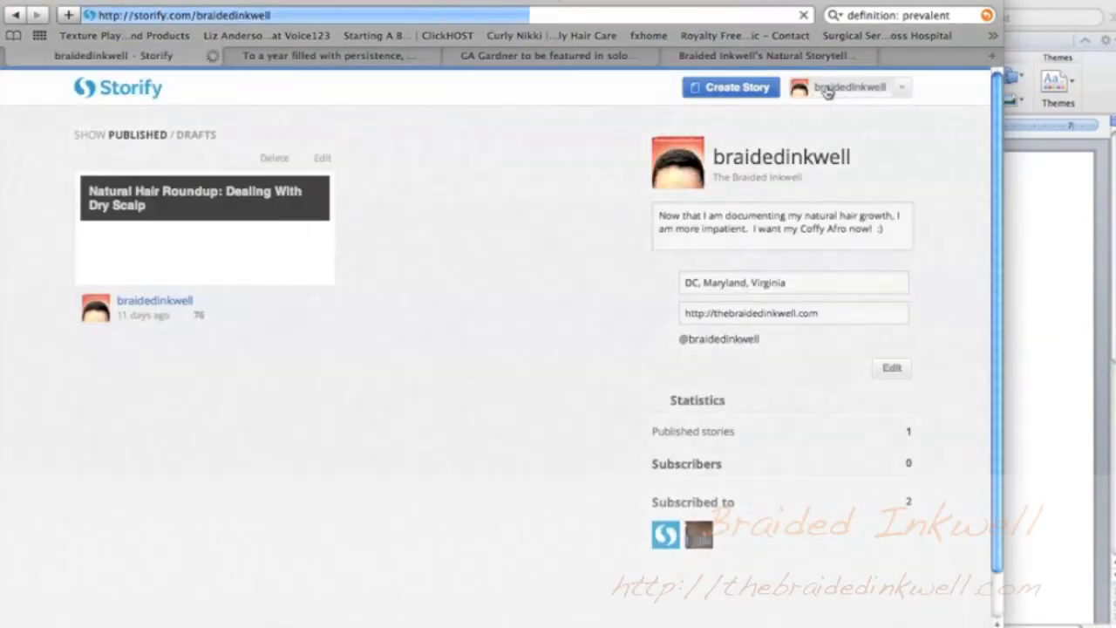
pyautogui.click(759, 88)
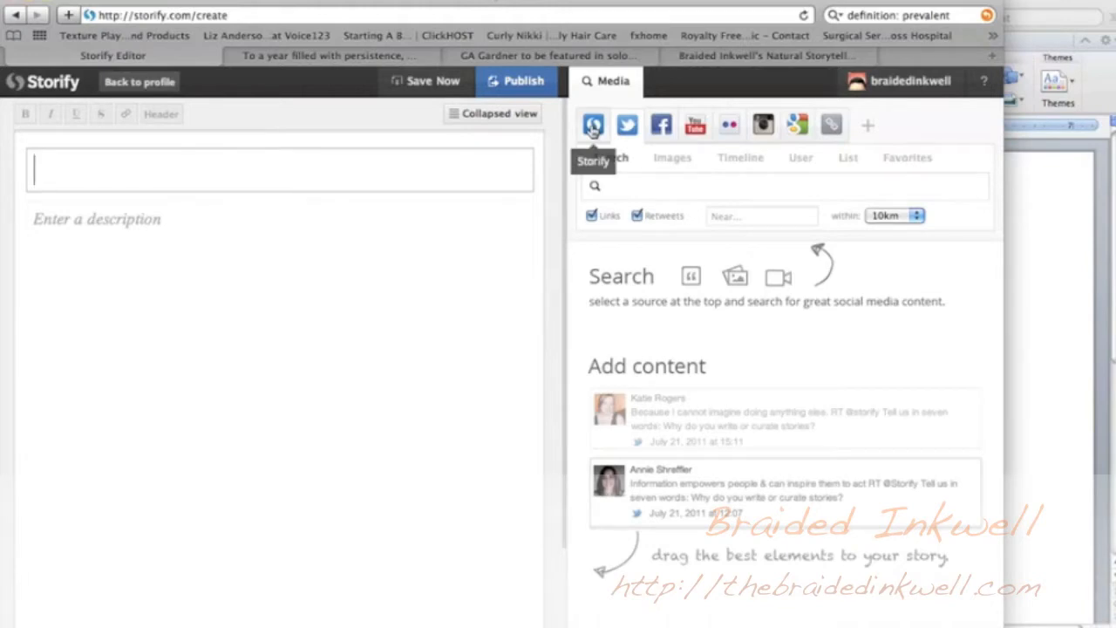
pyautogui.click(593, 126)
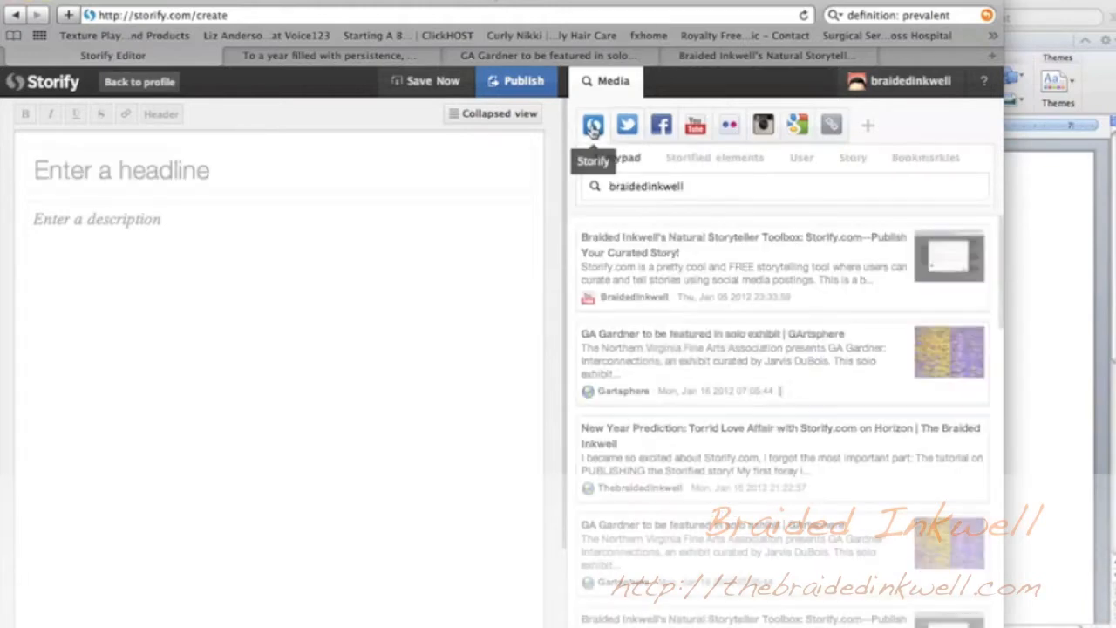
pyautogui.click(918, 163)
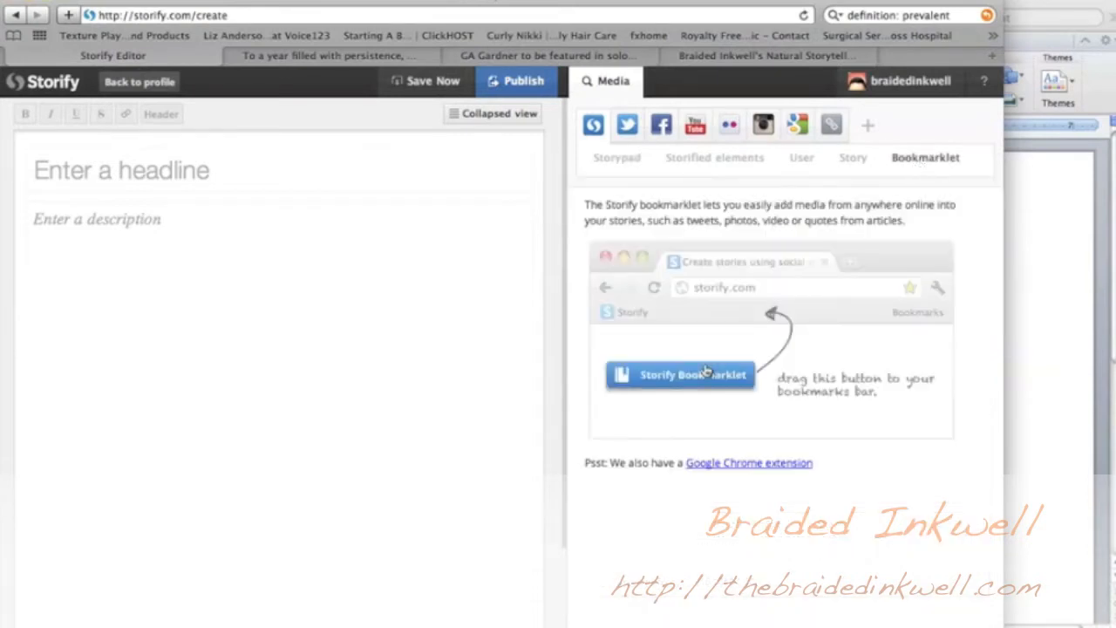
pyautogui.moveTo(650, 353); pyautogui.dragTo(65, 40)
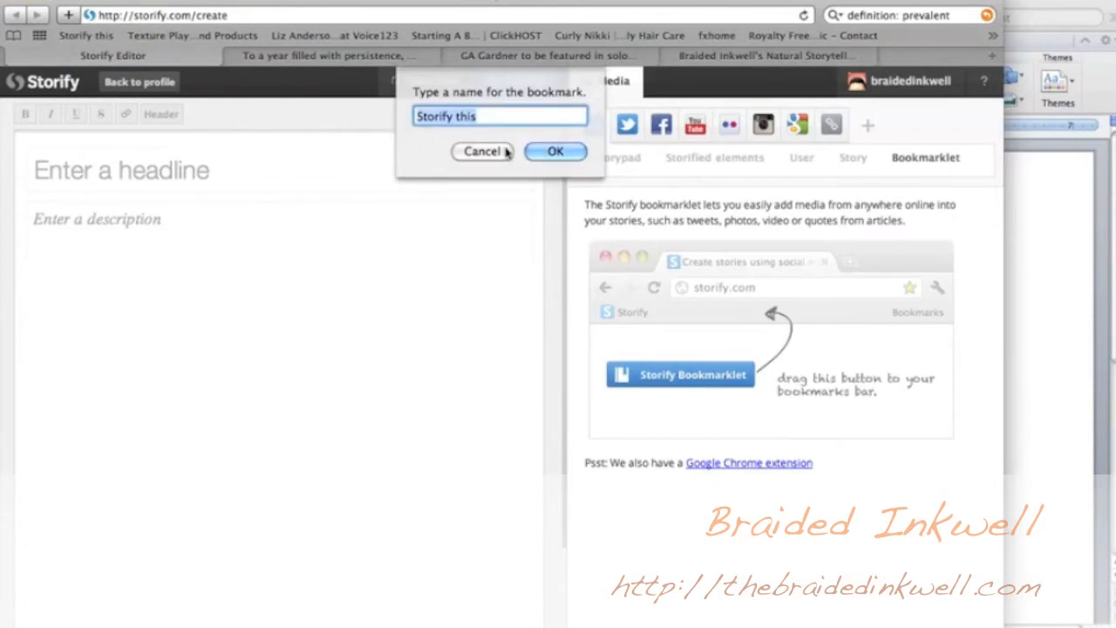
pyautogui.click(555, 151)
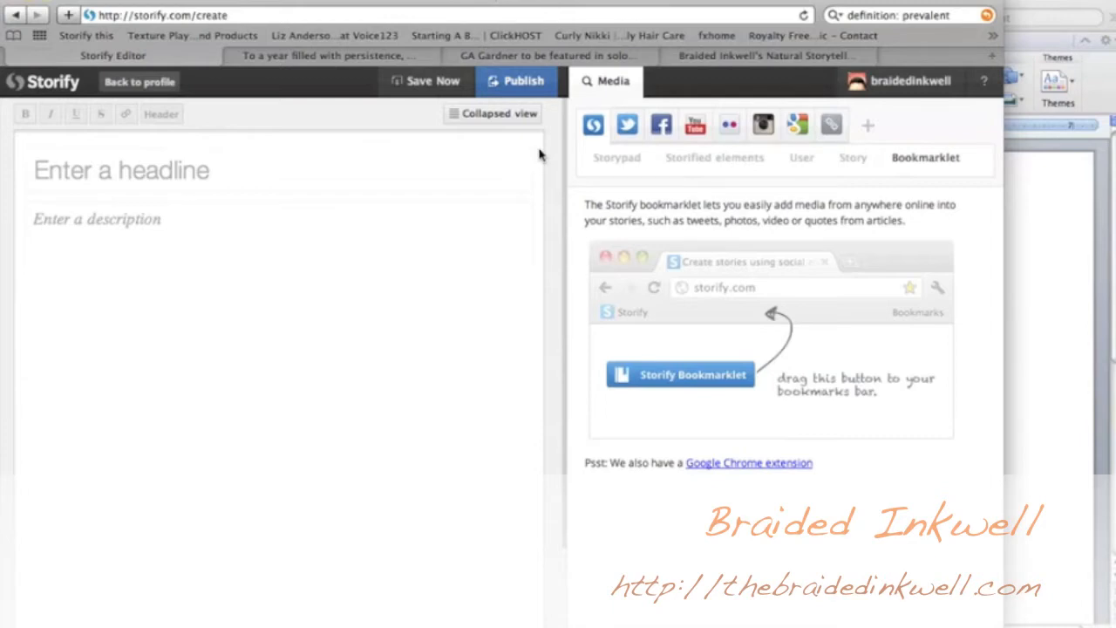
# - Save the "To a year filled with persistence" blog post and the "GA Gardner to be featured in solo exhibit" article to the storypad
pyautogui.click(364, 58)
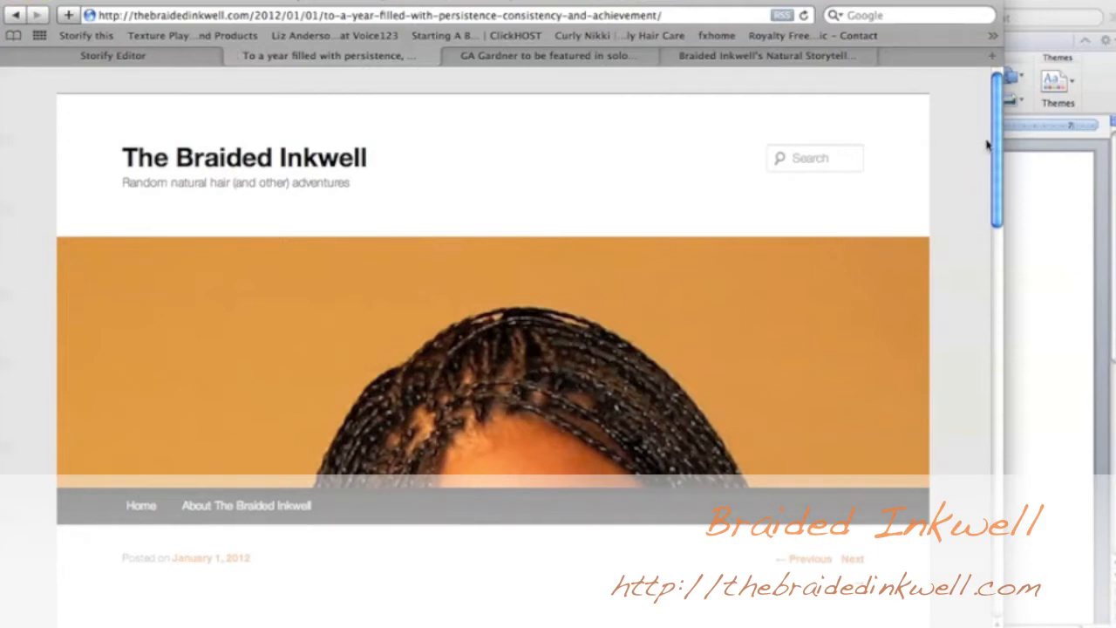
pyautogui.moveTo(997, 150); pyautogui.dragTo(984, 264)
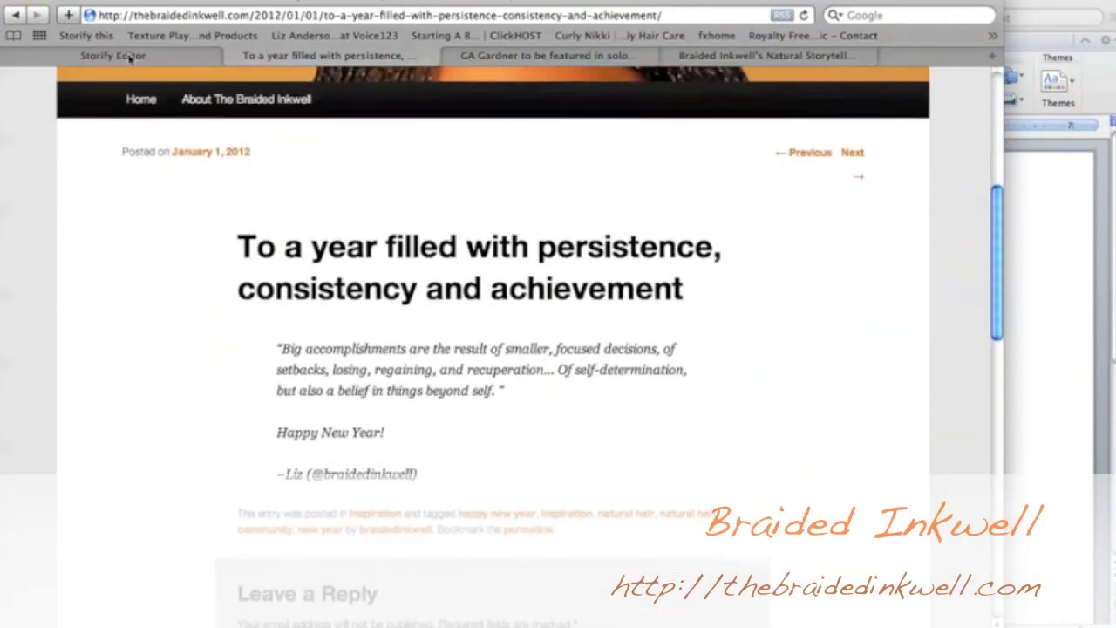
pyautogui.click(87, 36)
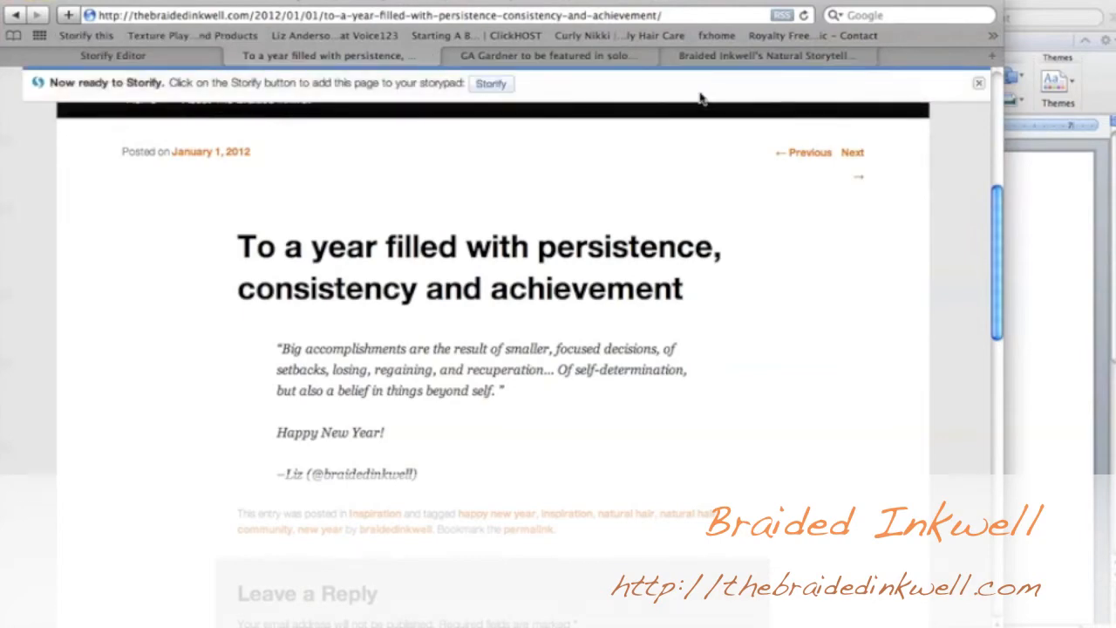
pyautogui.click(491, 84)
pyautogui.click(525, 57)
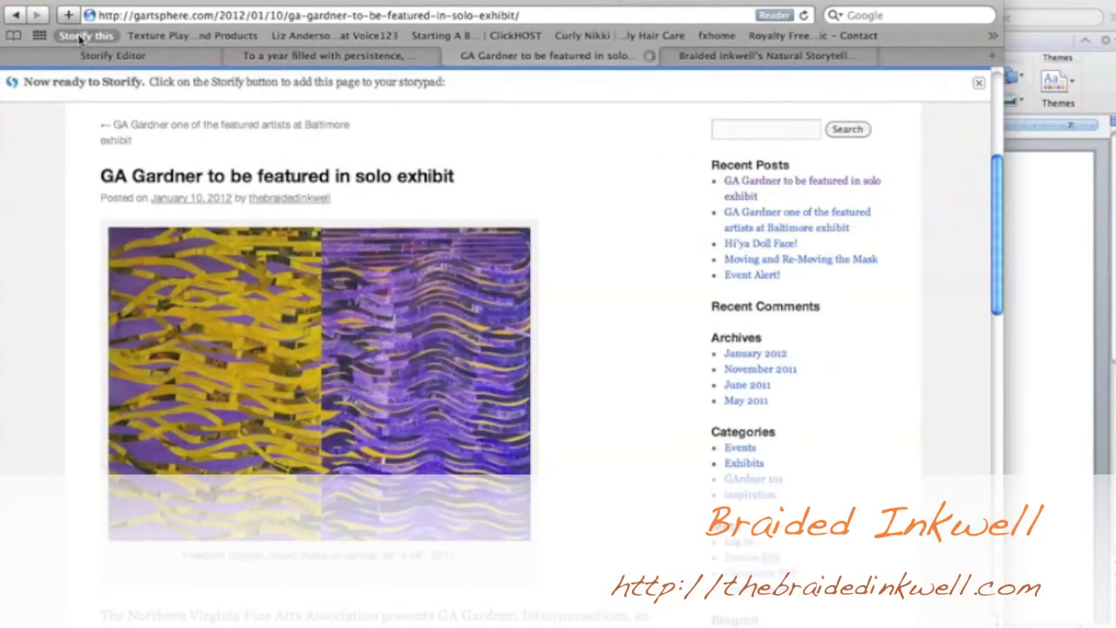
pyautogui.click(482, 84)
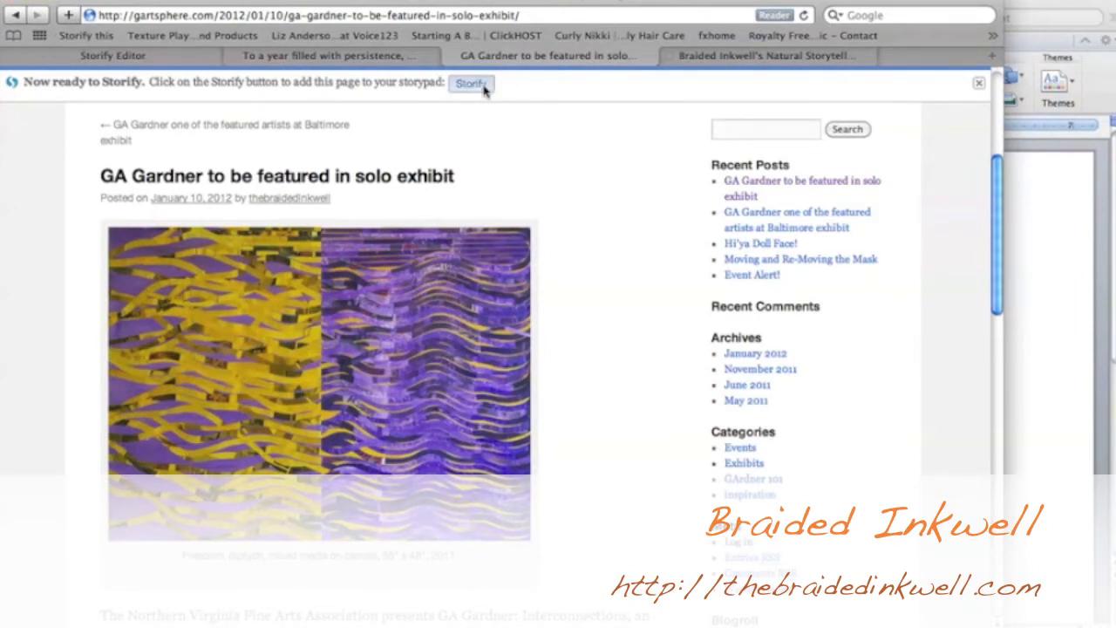
# - Save the Natural Storyteller Toolbox YouTube video to the storypad, and show the storypad contents in the story editor
pyautogui.click(755, 58)
pyautogui.click(87, 36)
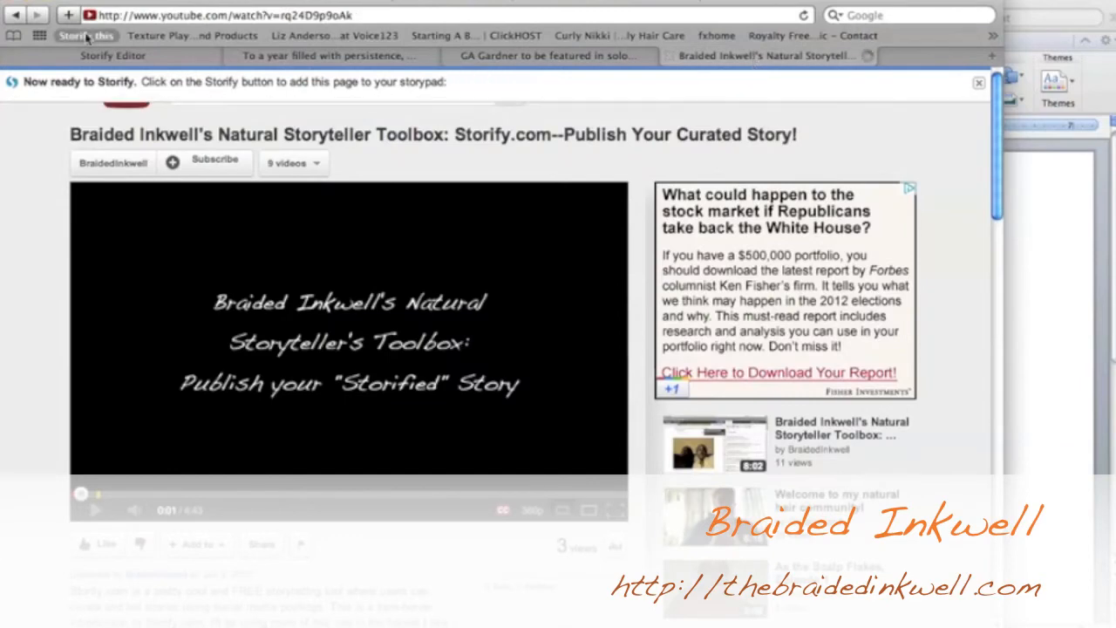
pyautogui.click(472, 84)
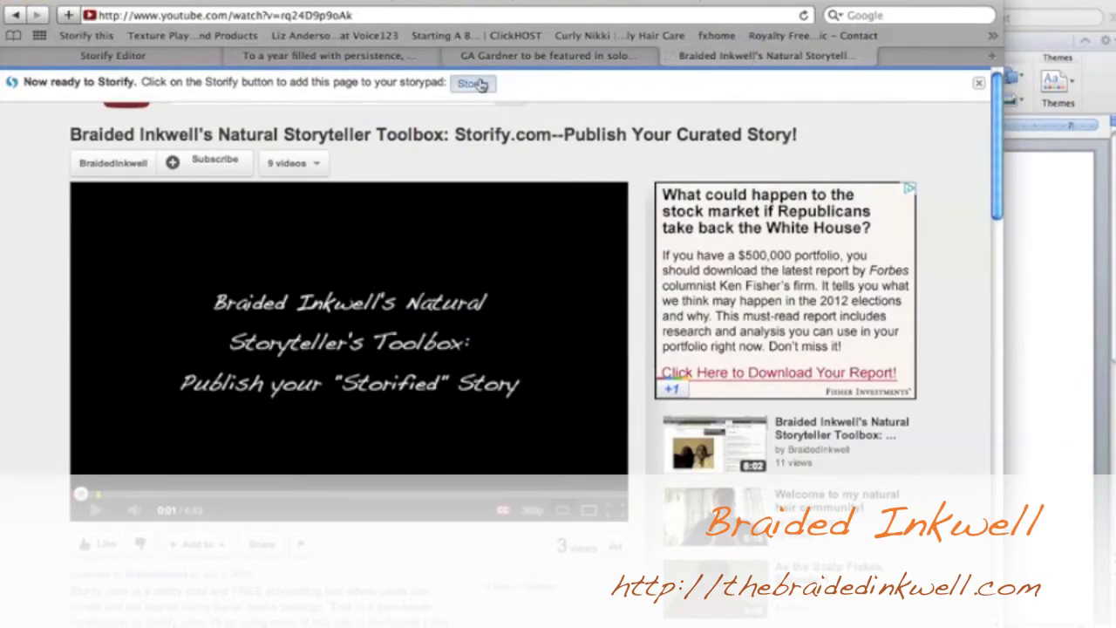
pyautogui.click(174, 63)
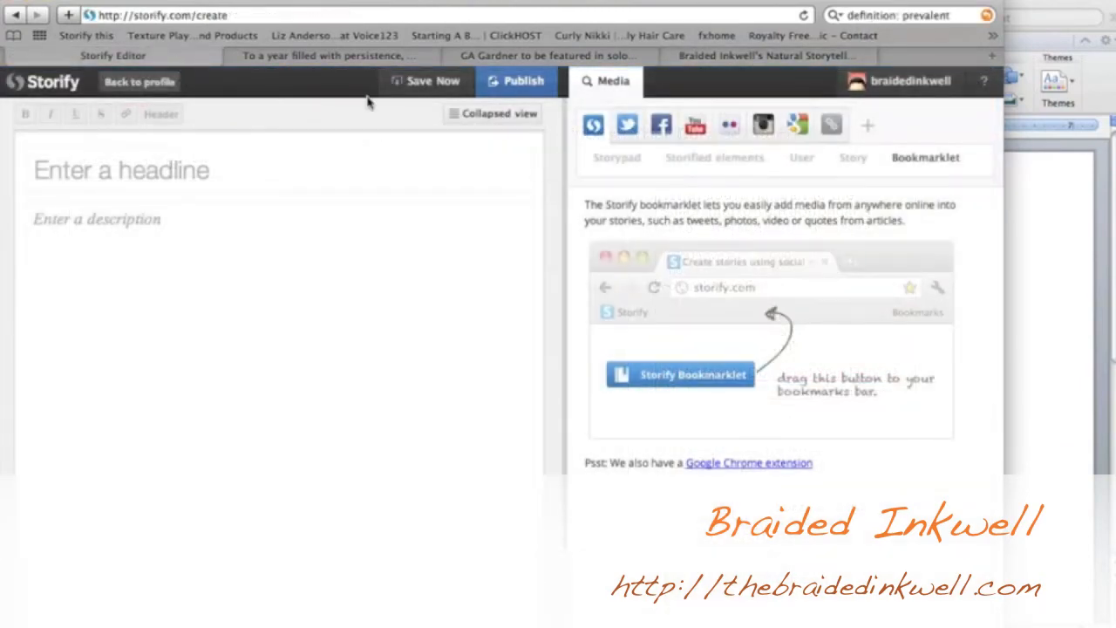
pyautogui.click(604, 158)
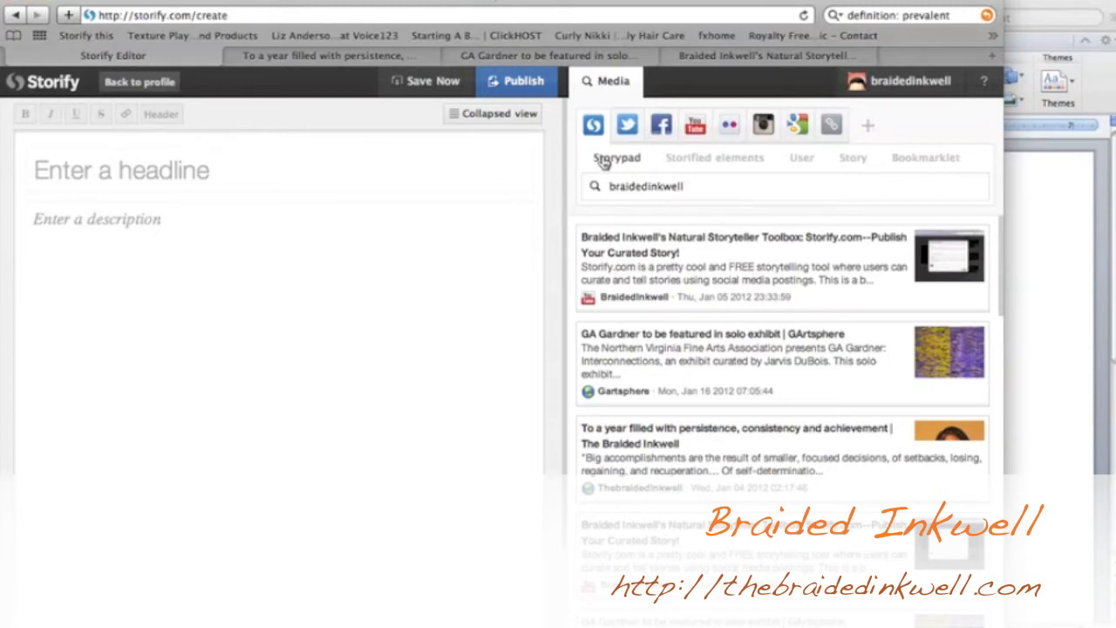
# - Search the Storified elements for #romney, look over the matching posts and clear the search term
pyautogui.click(712, 162)
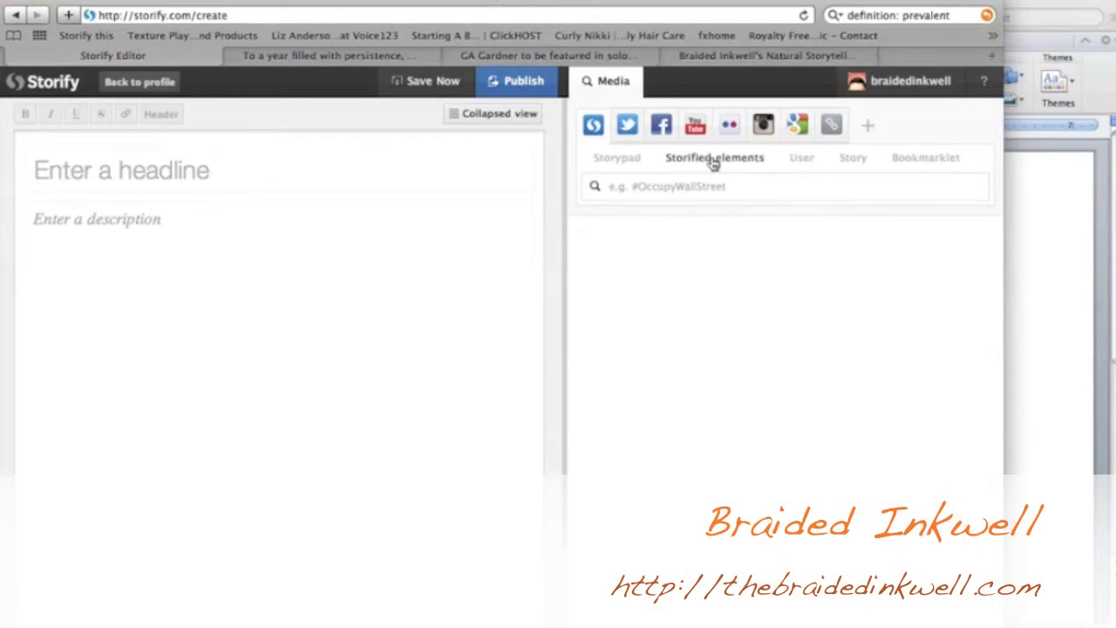
pyautogui.click(712, 190)
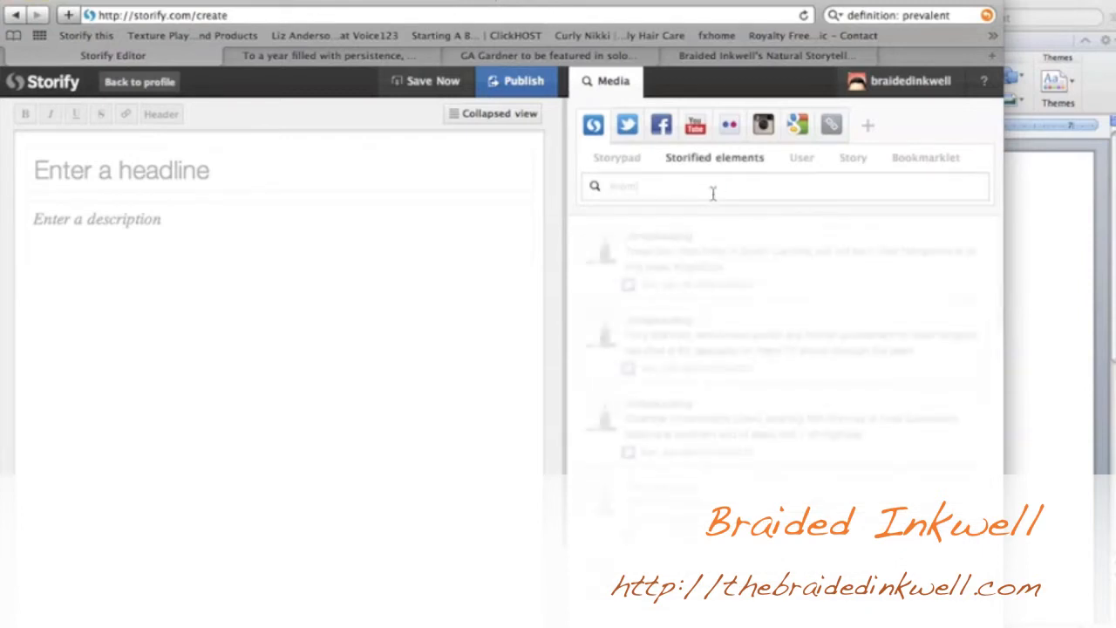
pyautogui.write('#romney')
pyautogui.press('Return')
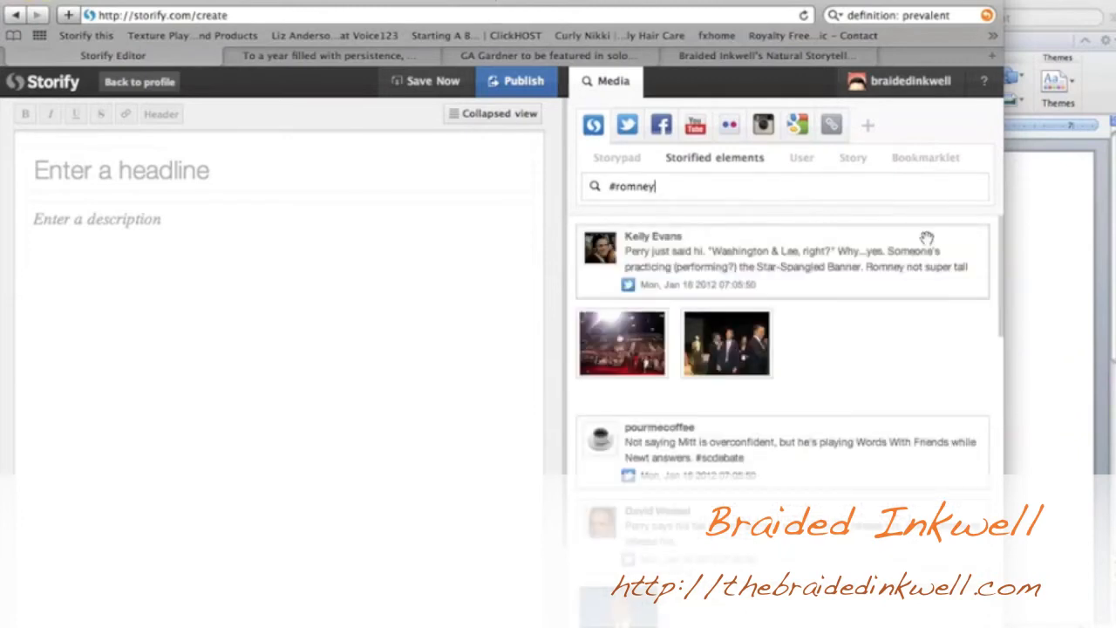
pyautogui.moveTo(1003, 253); pyautogui.dragTo(974, 197)
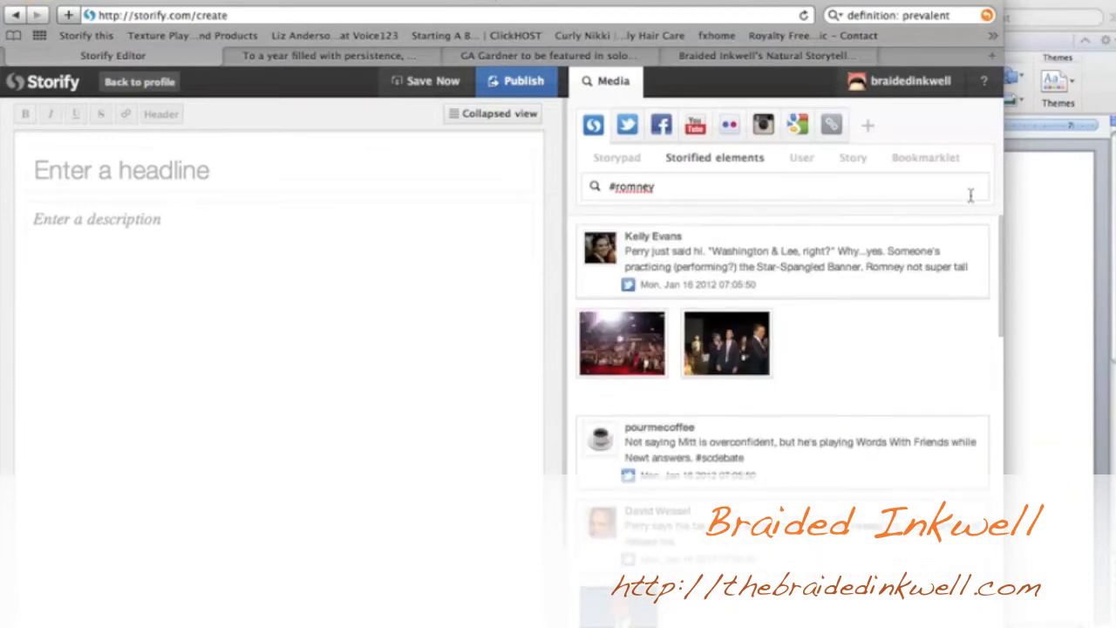
pyautogui.click(616, 188)
pyautogui.press('BackSpace')
pyautogui.click(800, 157)
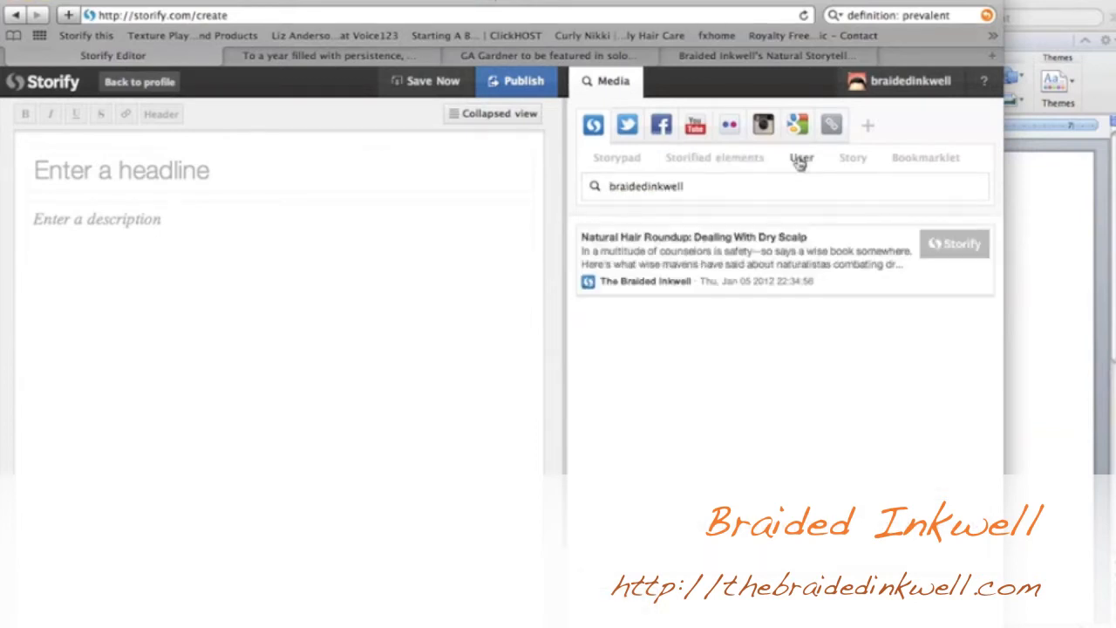
pyautogui.click(853, 158)
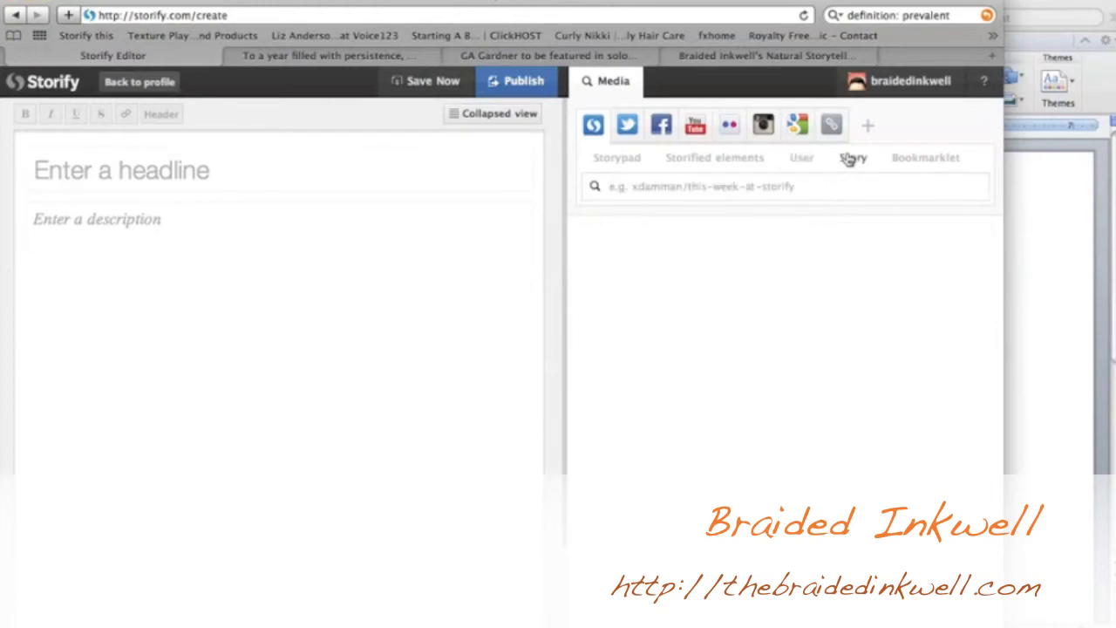
pyautogui.click(666, 186)
pyautogui.write('natural hair roundup')
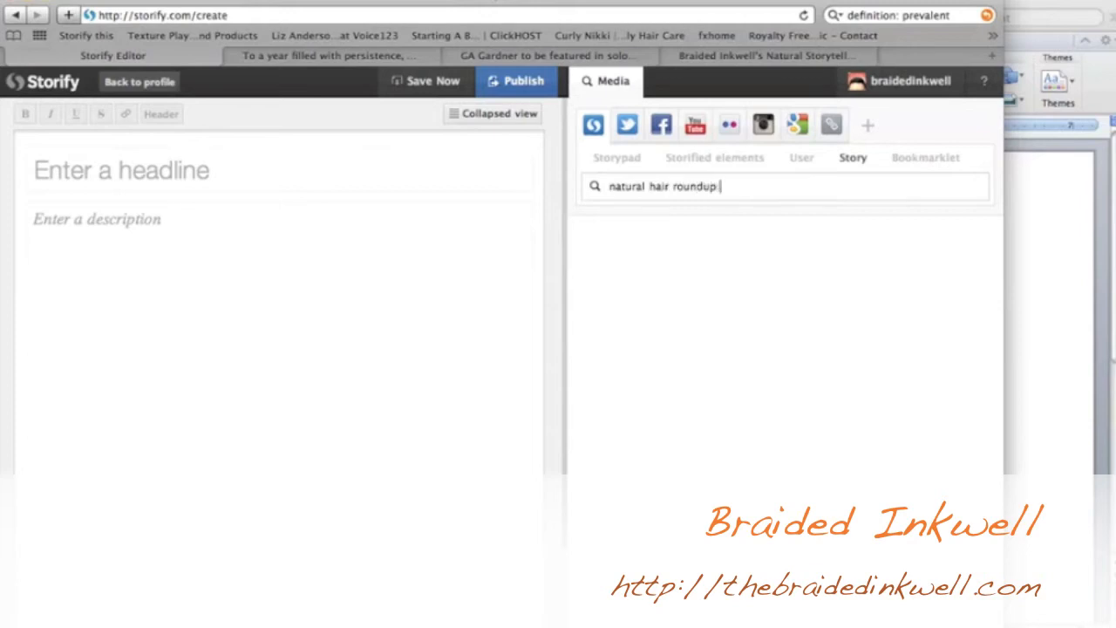
pyautogui.write(': dealing with dry scalp')
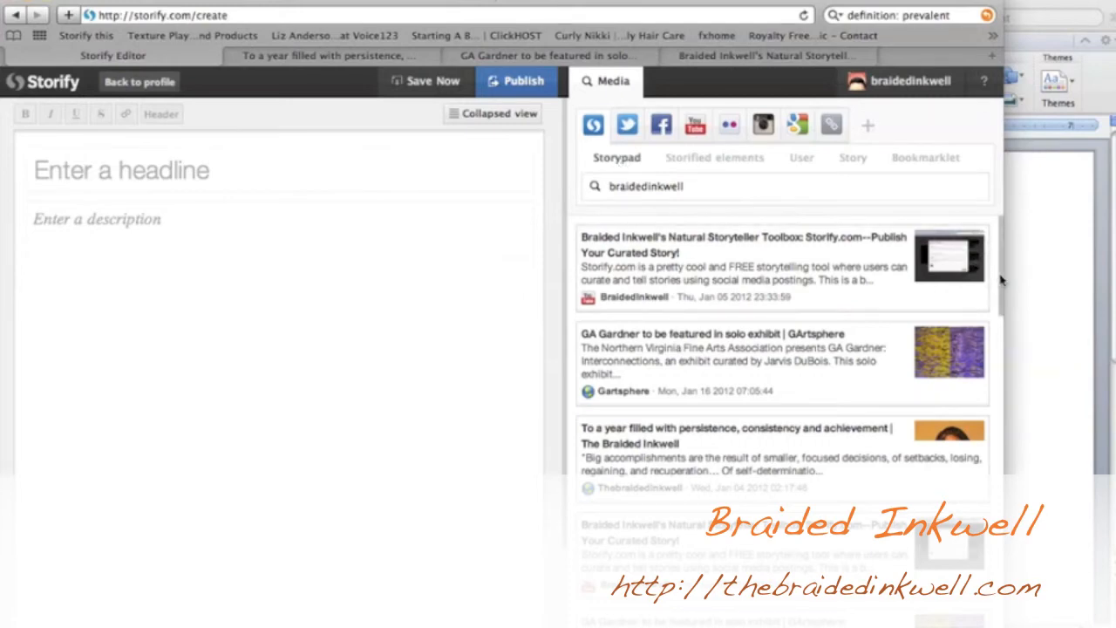
# - Add the New Year blog post, the GA Gardner exhibit article and the Storify.com video from the storypad to the story, in that order
pyautogui.moveTo(1001, 279); pyautogui.dragTo(996, 314)
pyautogui.moveTo(677, 474); pyautogui.dragTo(122, 390)
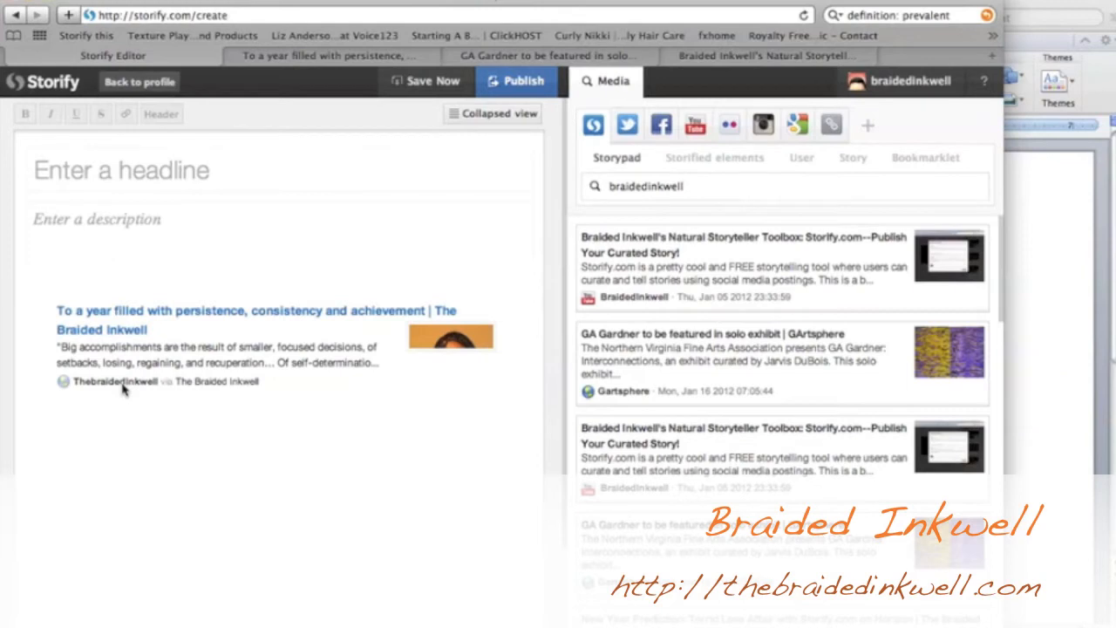
pyautogui.moveTo(767, 351); pyautogui.dragTo(297, 440)
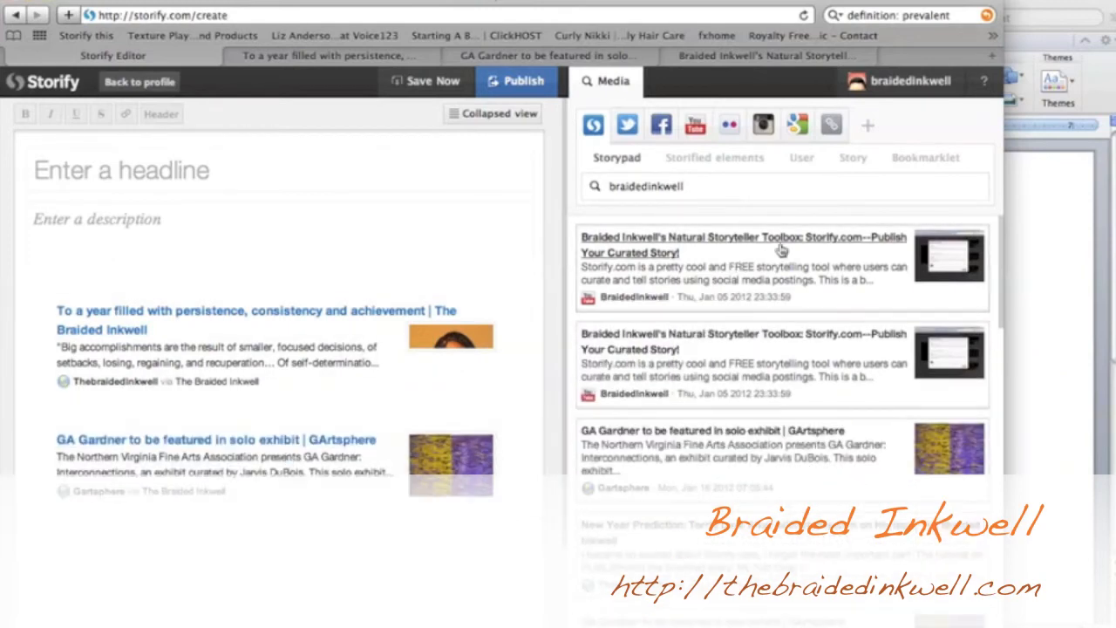
pyautogui.moveTo(782, 251); pyautogui.dragTo(227, 471)
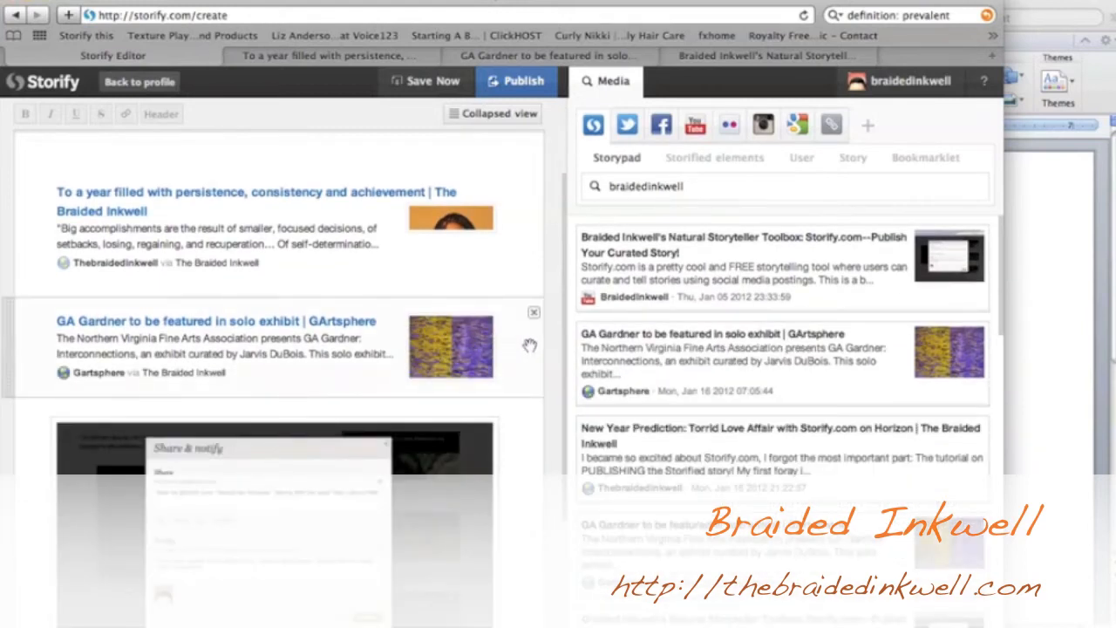
pyautogui.scroll(3, 563, 347)
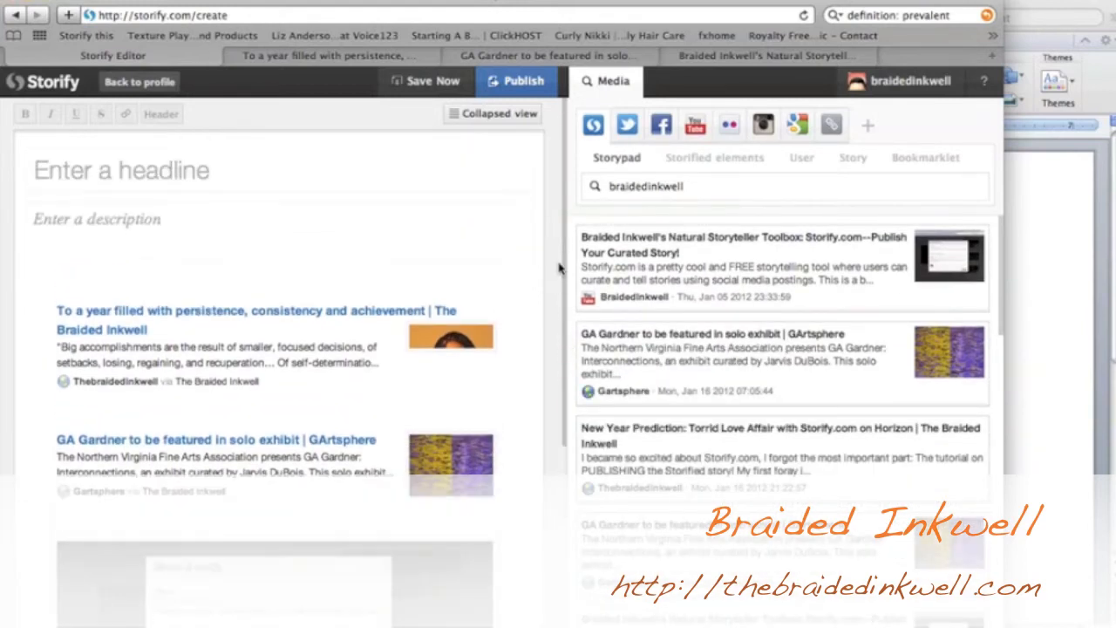
# - Copy the title "Resolution Roundup" from the Word document into the story's headline
pyautogui.click(356, 285)
pyautogui.press('super+Tab')
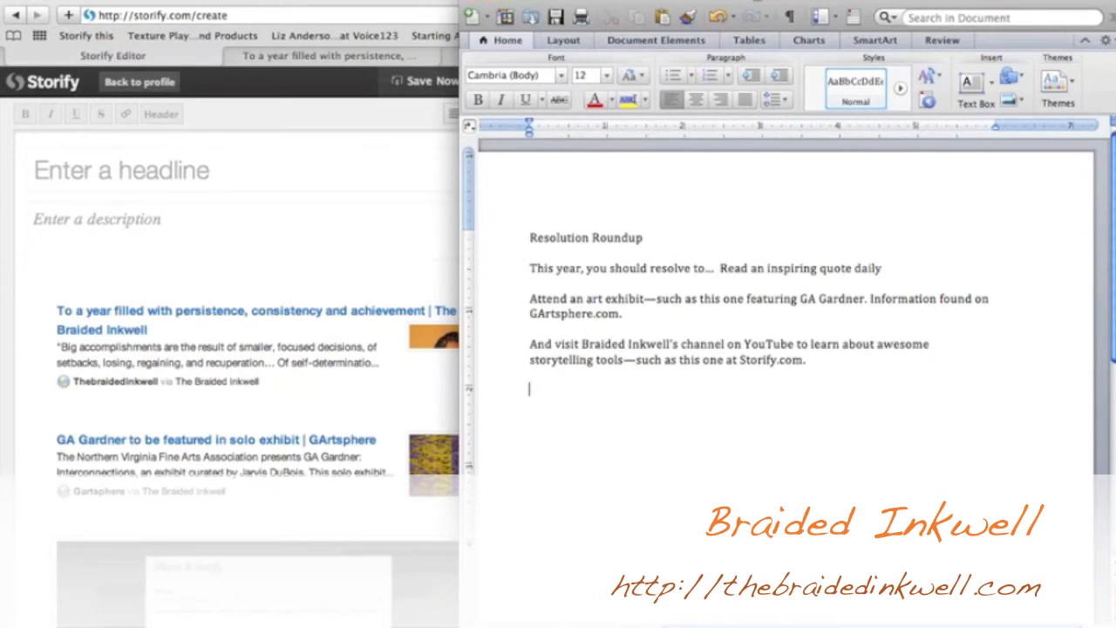
pyautogui.tripleClick(628, 237)
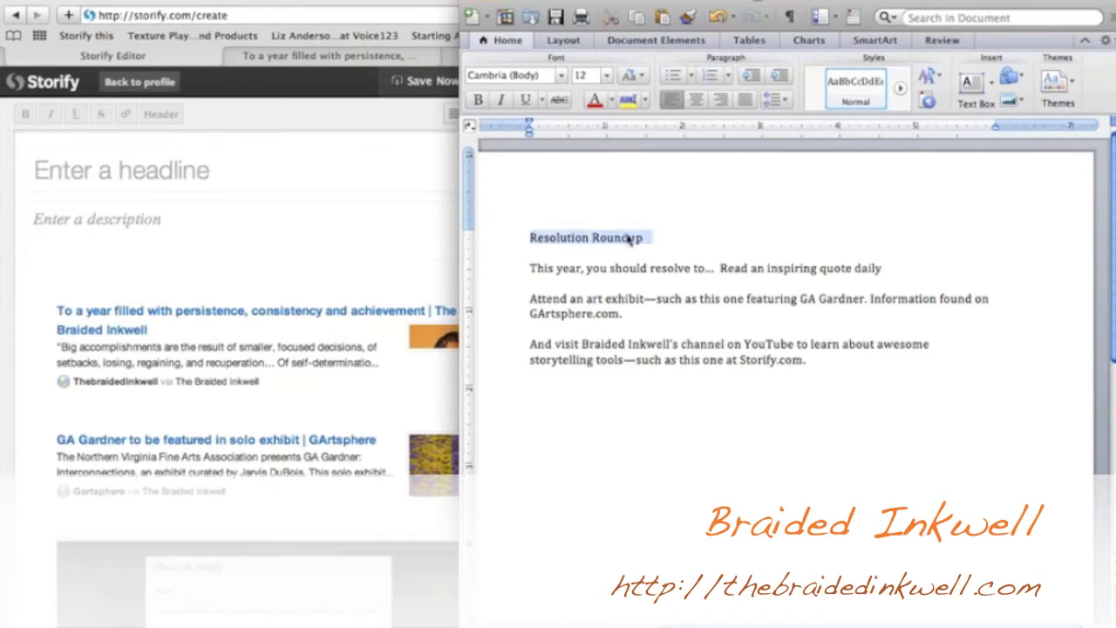
pyautogui.click(230, 173)
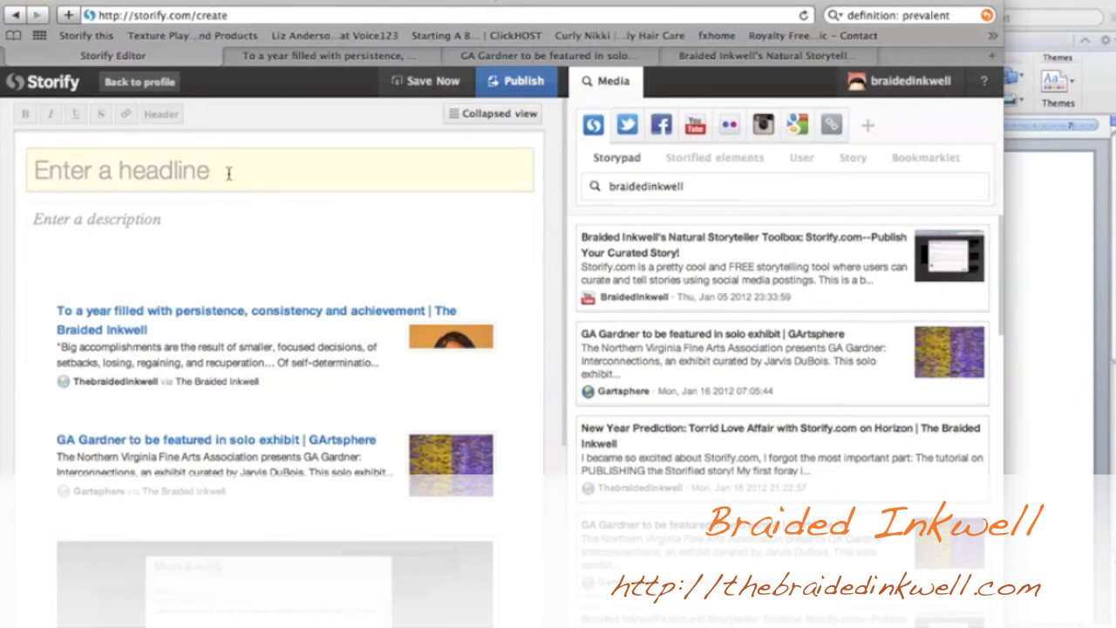
pyautogui.click(229, 173)
pyautogui.write('Resolution Roundup')
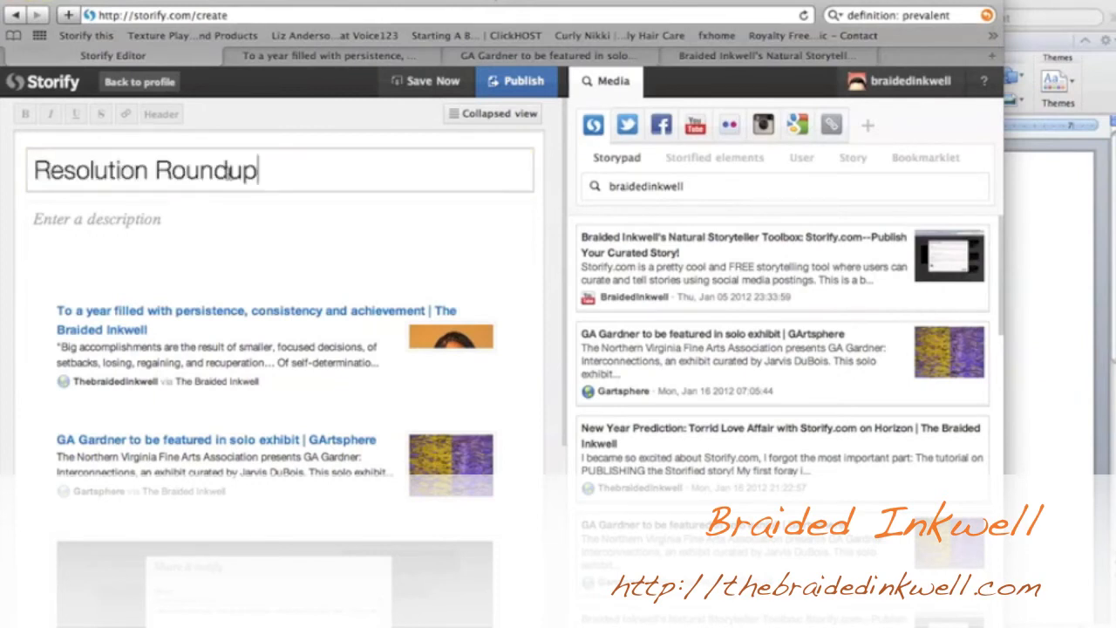
# - Begin the story description with "The New Year is starting to sit up... Soon, it'll crawl, walk and run away"
pyautogui.click(195, 230)
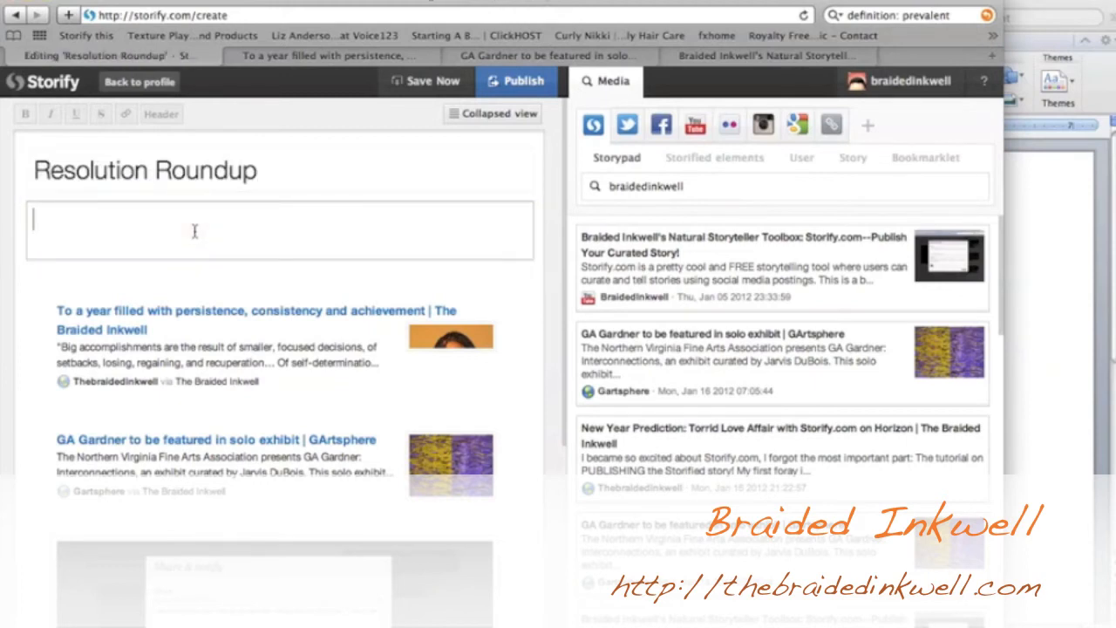
pyautogui.write('The New Year is starting to sit up... S')
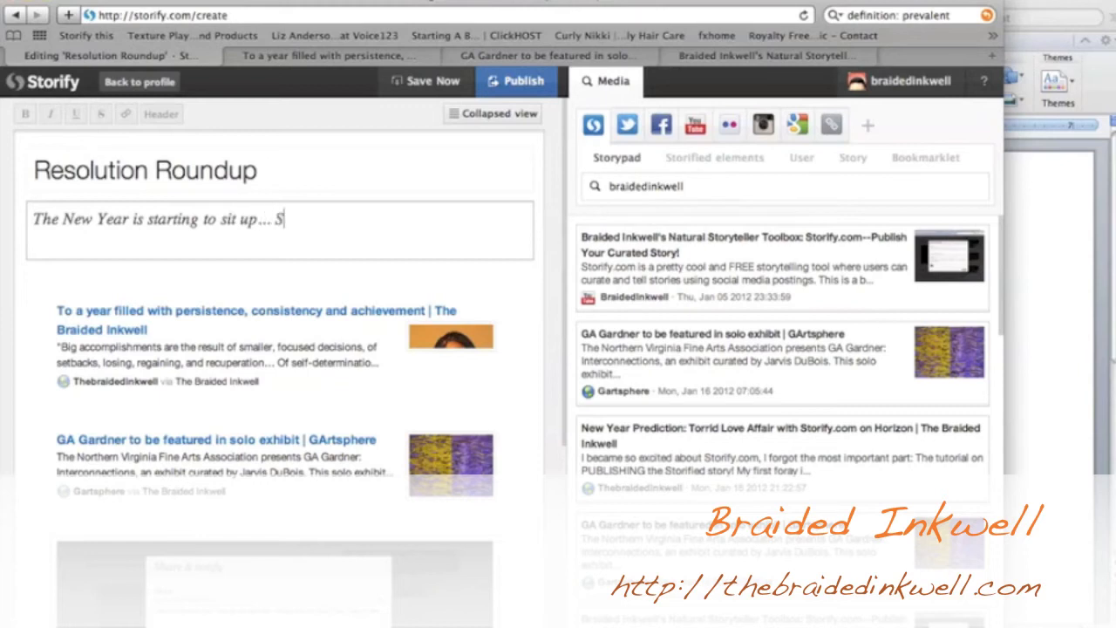
pyautogui.write("oon, it'll crawl, walk")
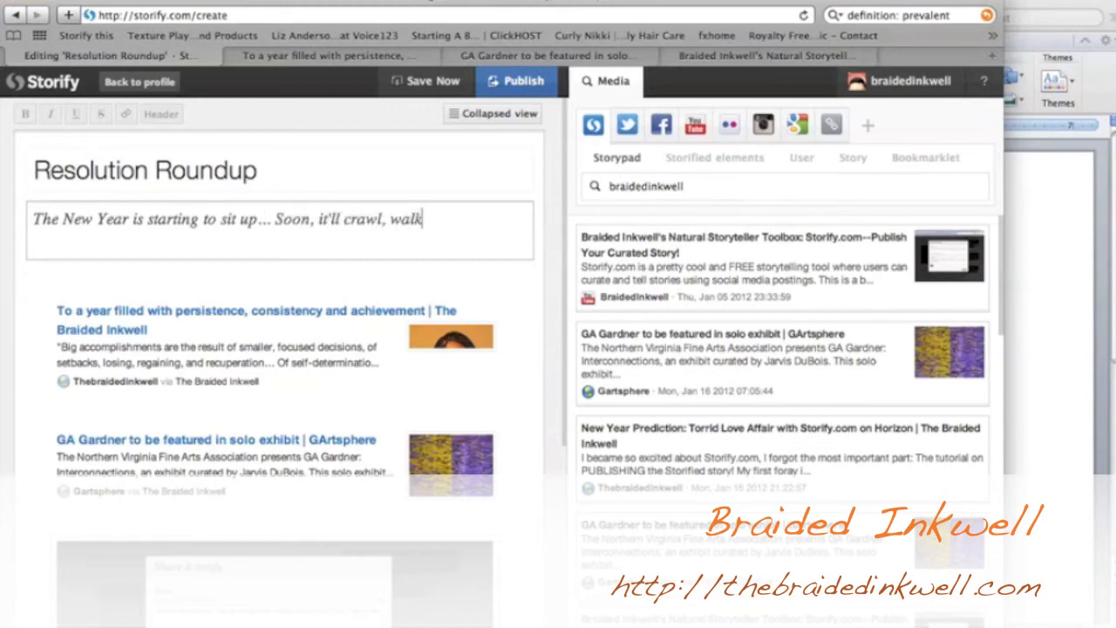
pyautogui.write(' and run away')
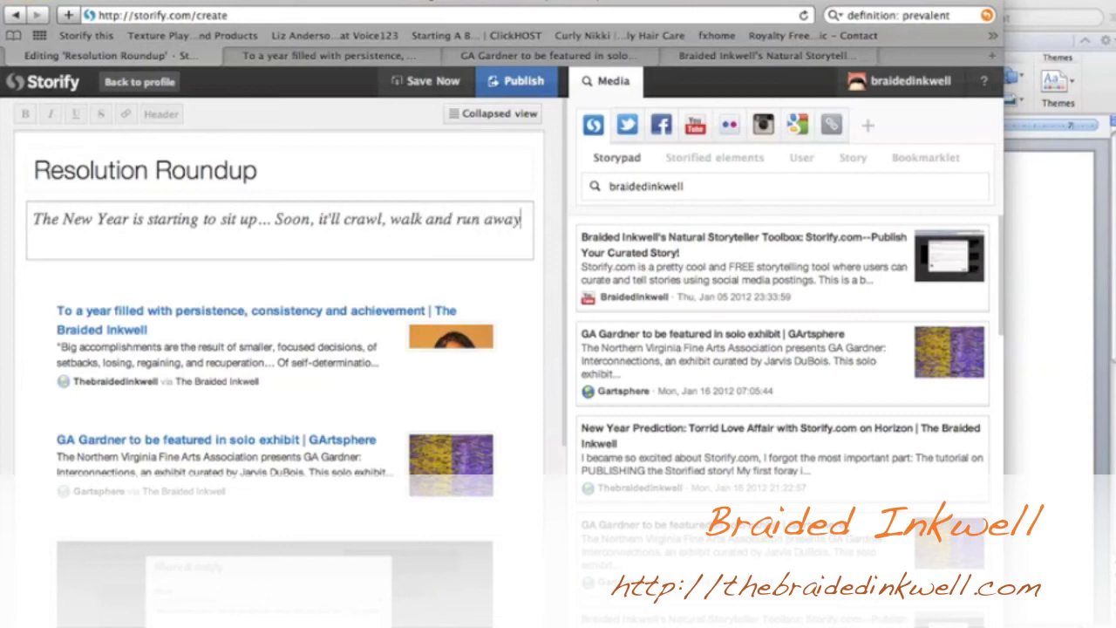
# - Complete the description with a second sentence: "Before that happens, tighten up your list and check it twice!"
pyautogui.write('. Before that h')
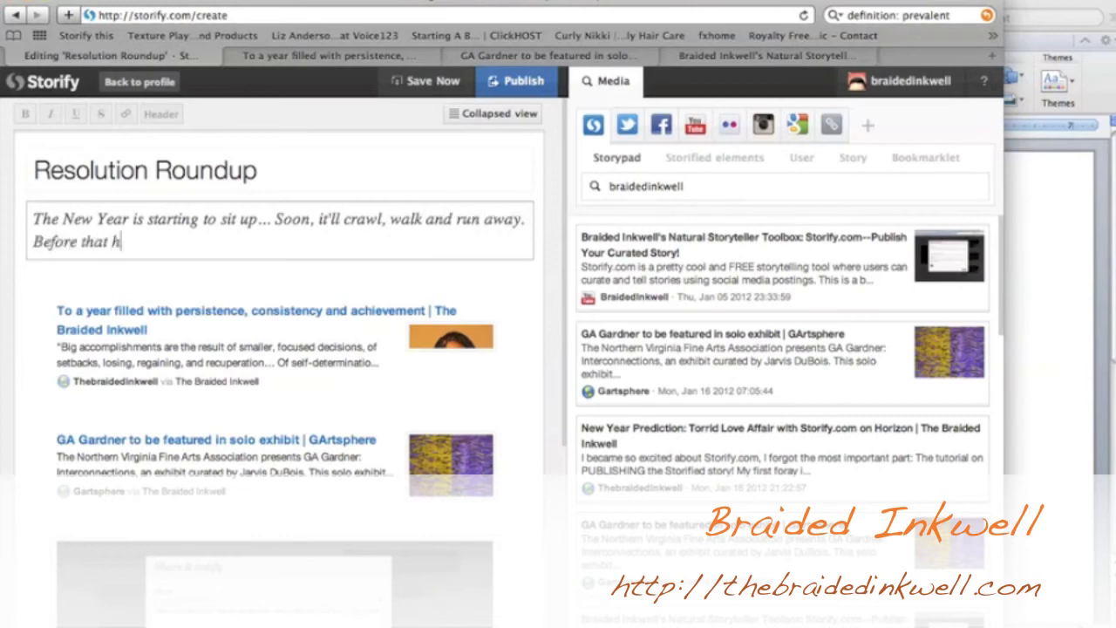
pyautogui.write('appens, tighten up your list and check it twice')
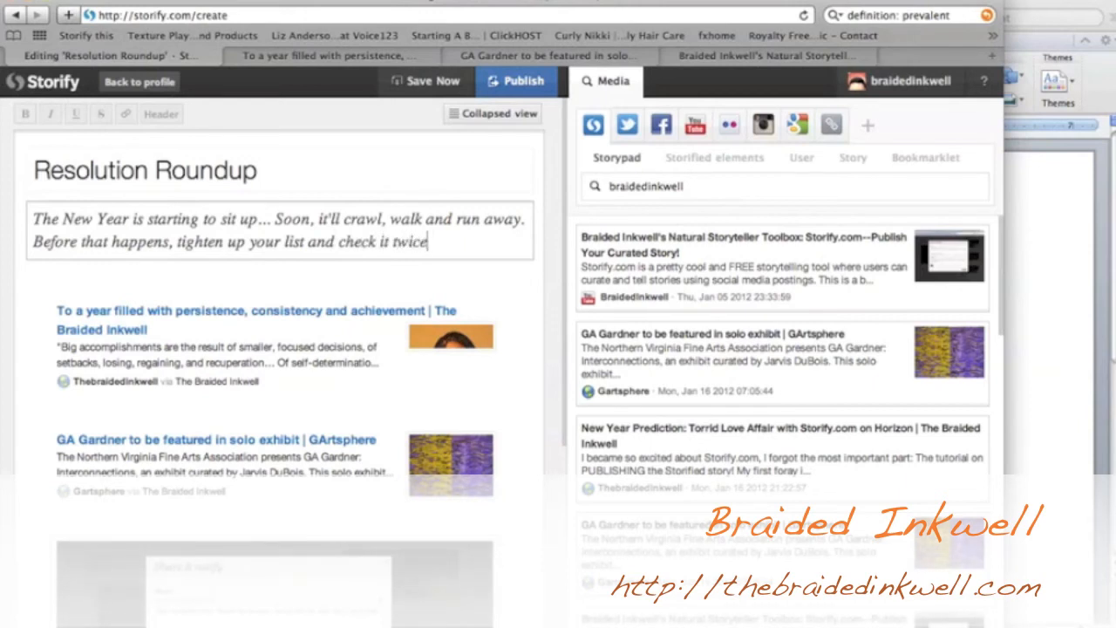
pyautogui.write('!')
# - Copy "This year, you should resolve to... Read an inspiring quote daily" from the Word document to above the New Year blog post
pyautogui.click(451, 279)
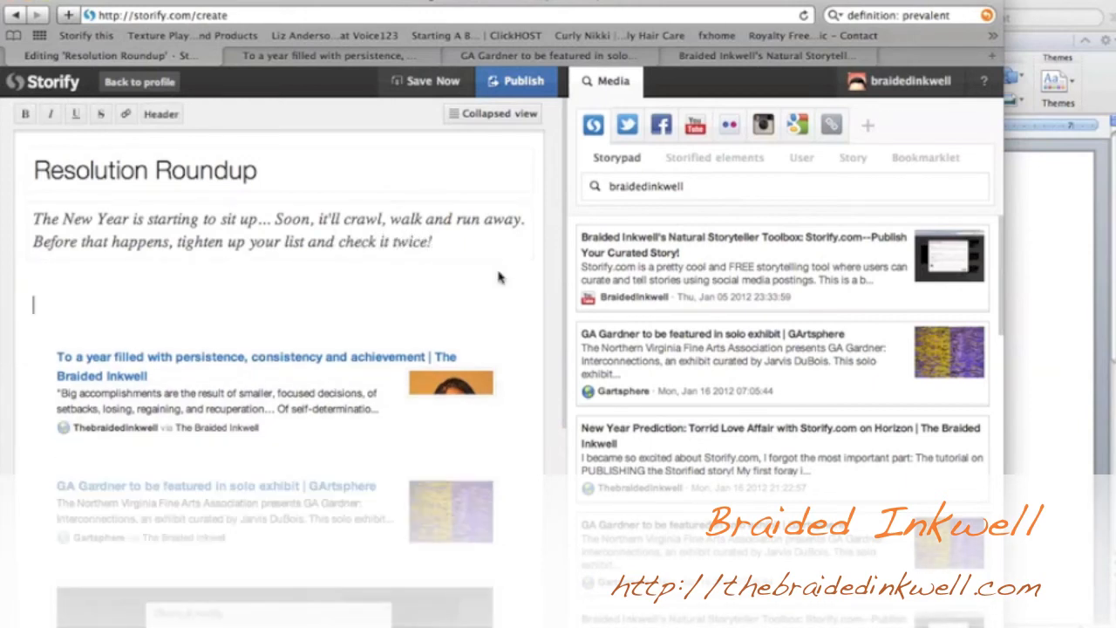
pyautogui.click(1061, 303)
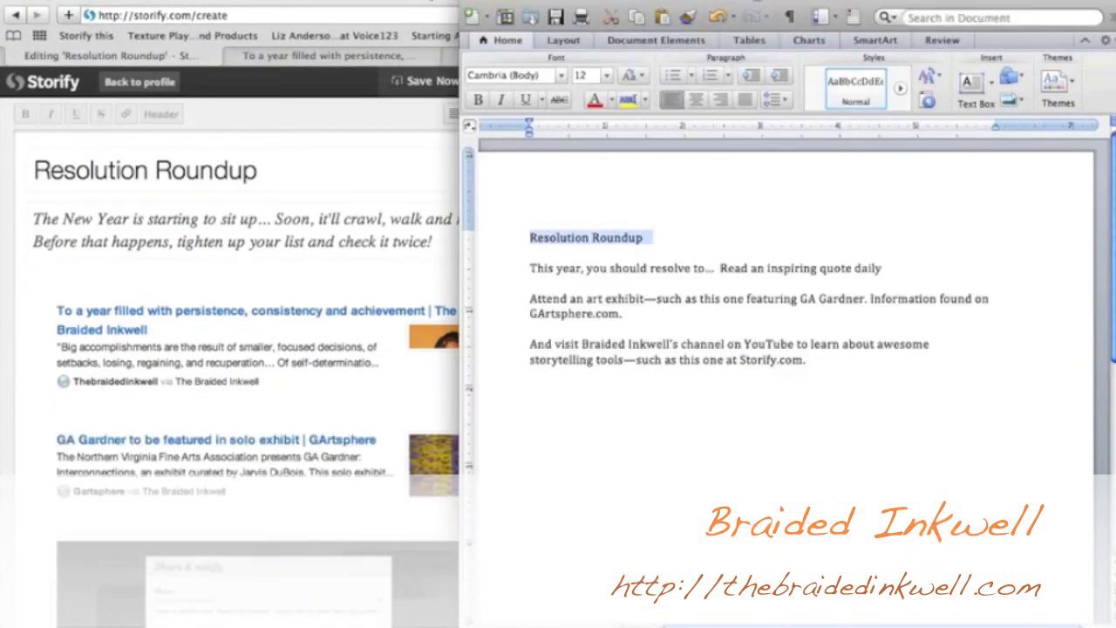
pyautogui.tripleClick(708, 269)
pyautogui.press('cmd+c')
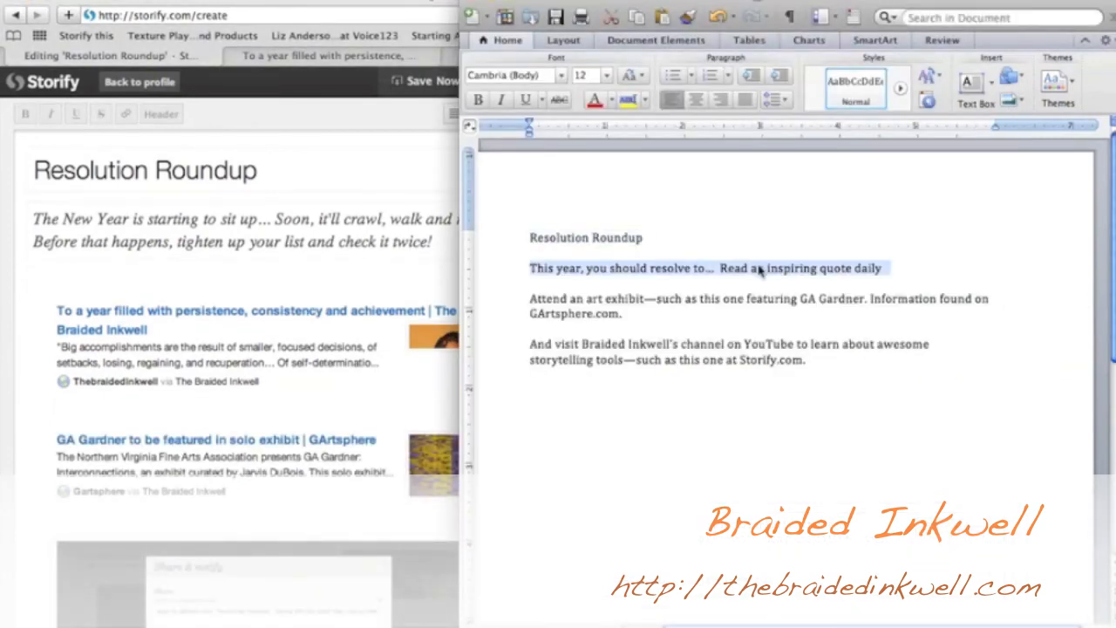
pyautogui.click(351, 270)
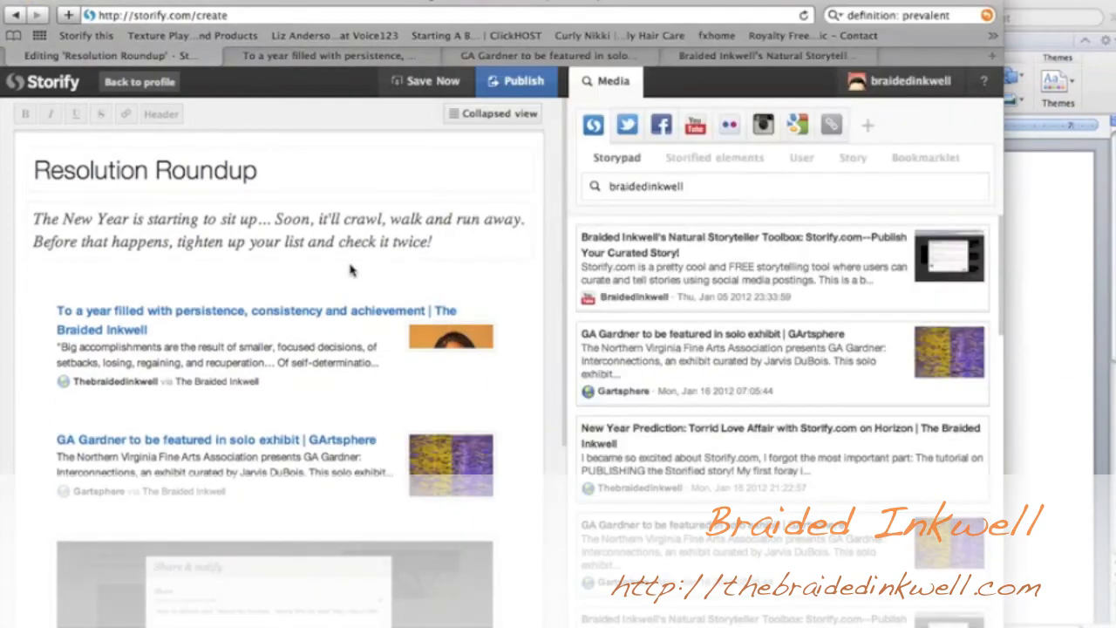
pyautogui.click(314, 290)
pyautogui.press('cmd+v')
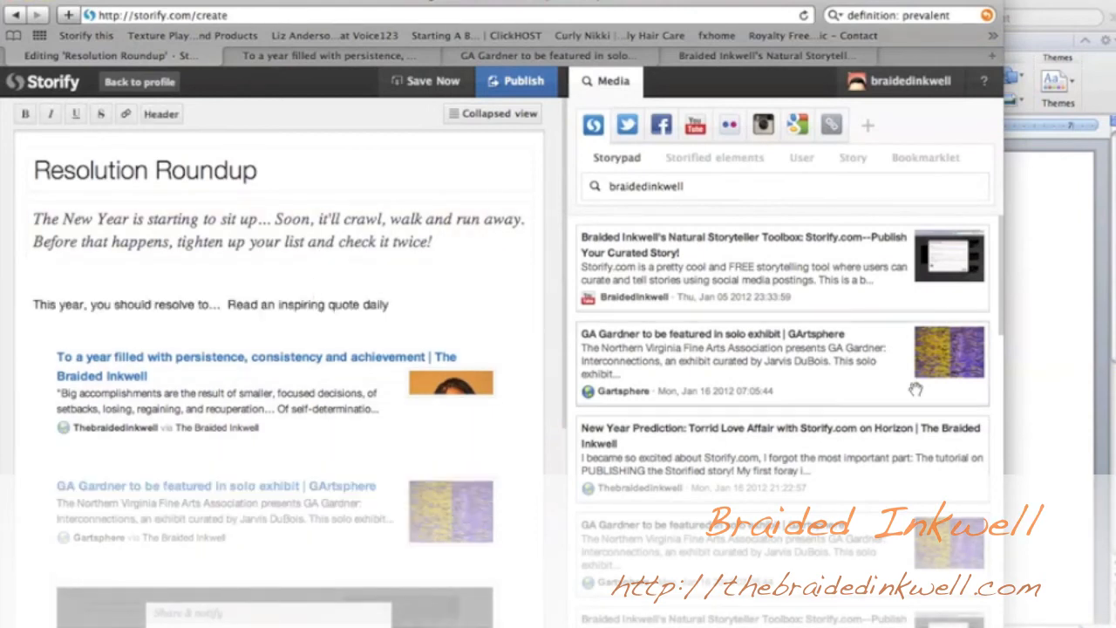
# - Copy "Attend an art exhibit—such as this one featuring GA Gardner. Information found on GArtsphere.com." from the Word document to above the exhibit article
pyautogui.click(1021, 384)
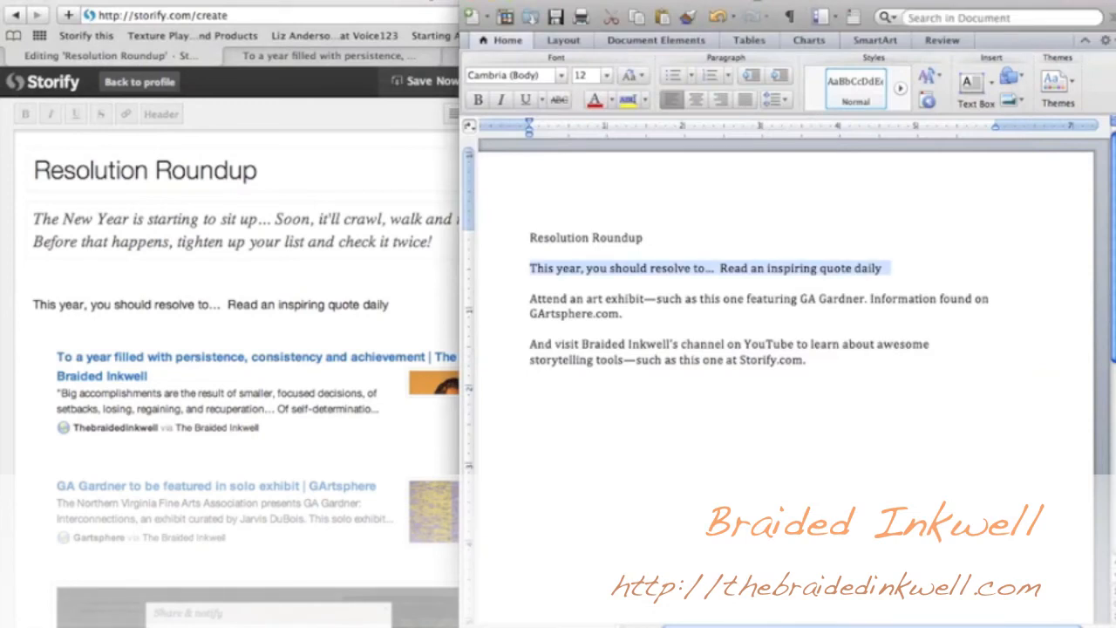
pyautogui.tripleClick(758, 299)
pyautogui.press('super+c')
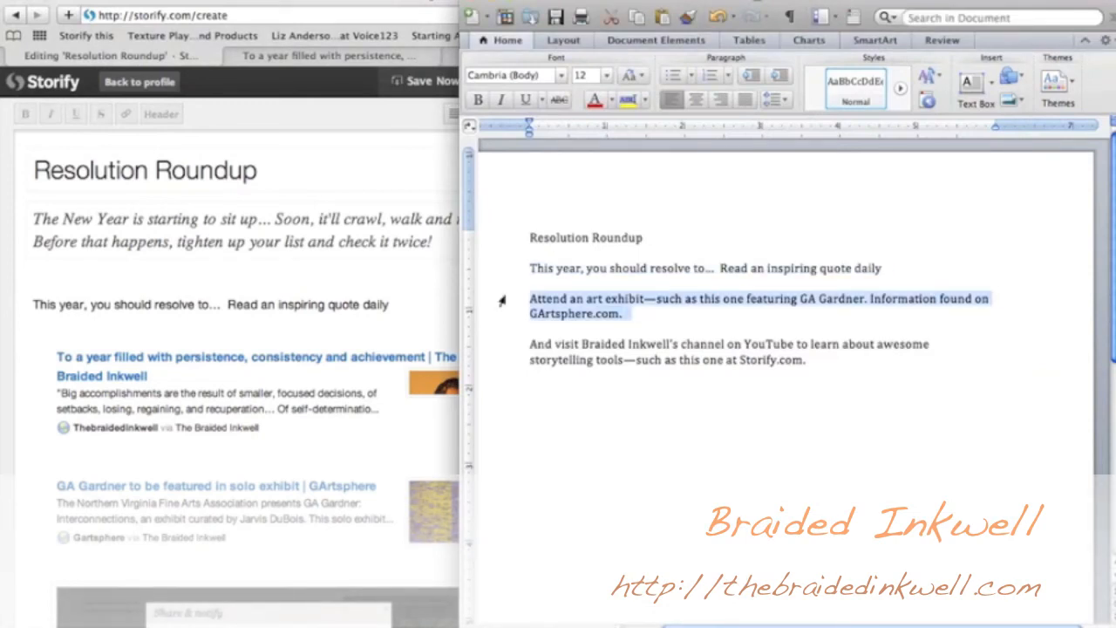
pyautogui.click(275, 452)
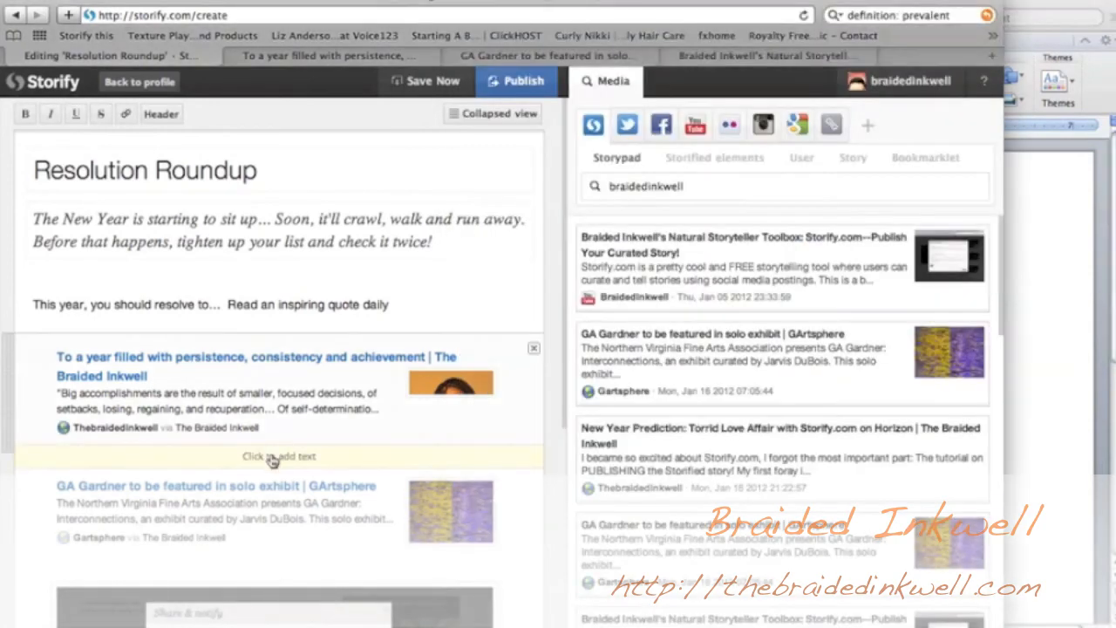
pyautogui.click(272, 457)
pyautogui.press('super+v')
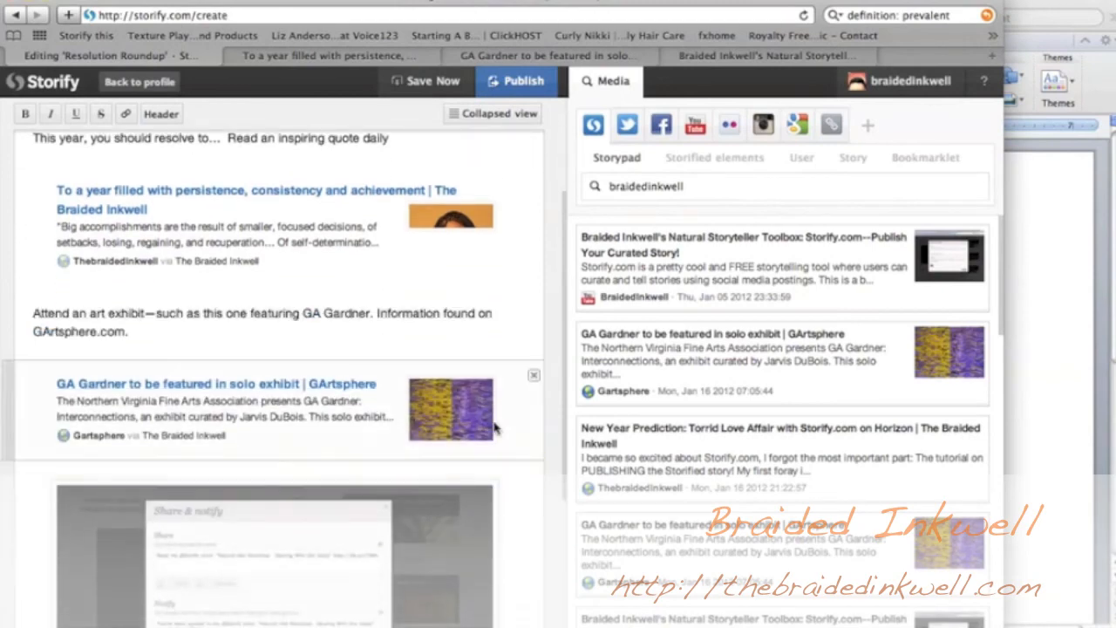
pyautogui.click(1065, 424)
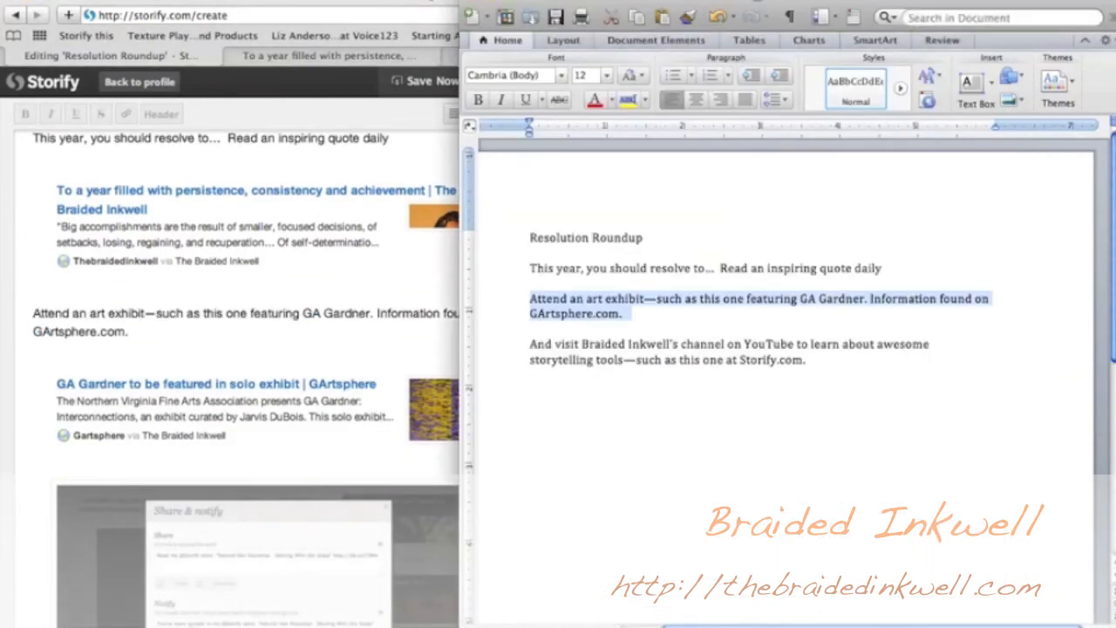
pyautogui.moveTo(808, 359); pyautogui.dragTo(529, 344)
pyautogui.press('super+c')
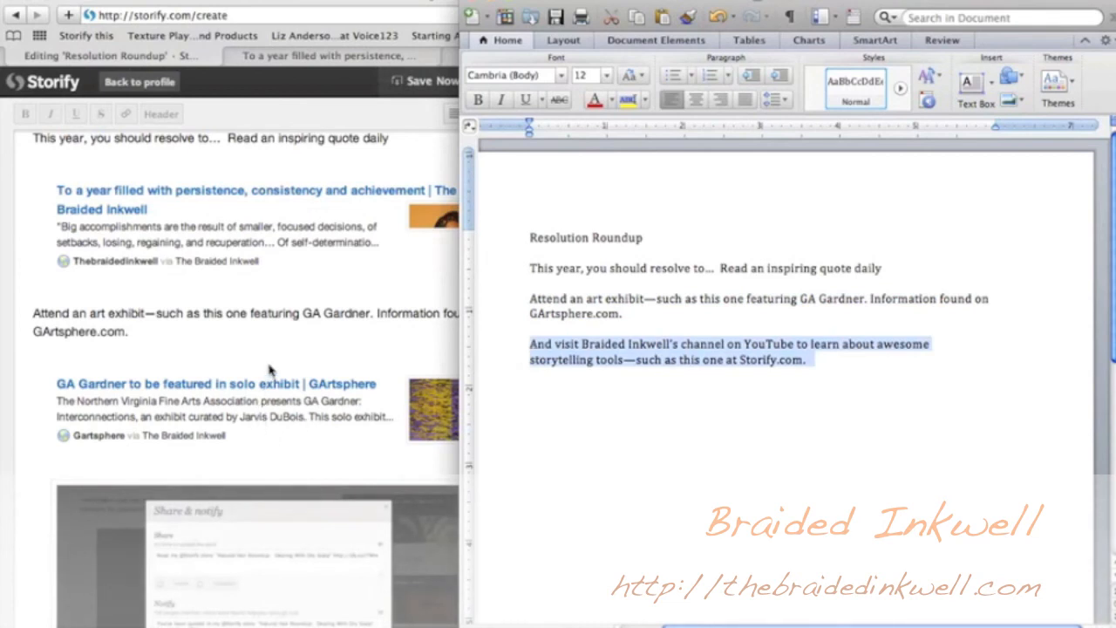
pyautogui.click(276, 465)
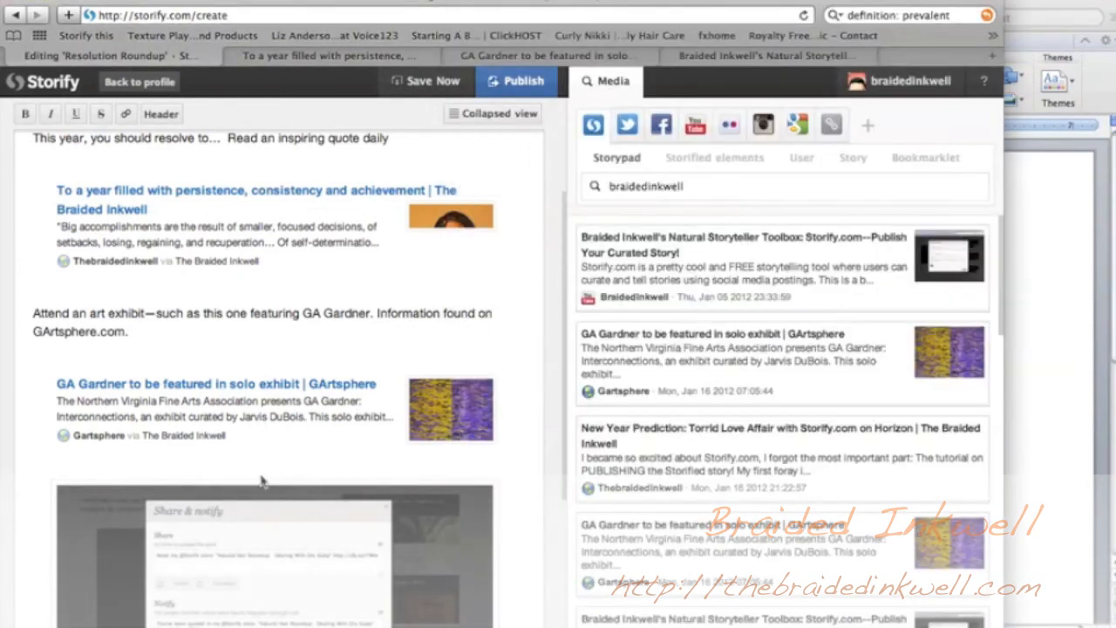
pyautogui.click(264, 462)
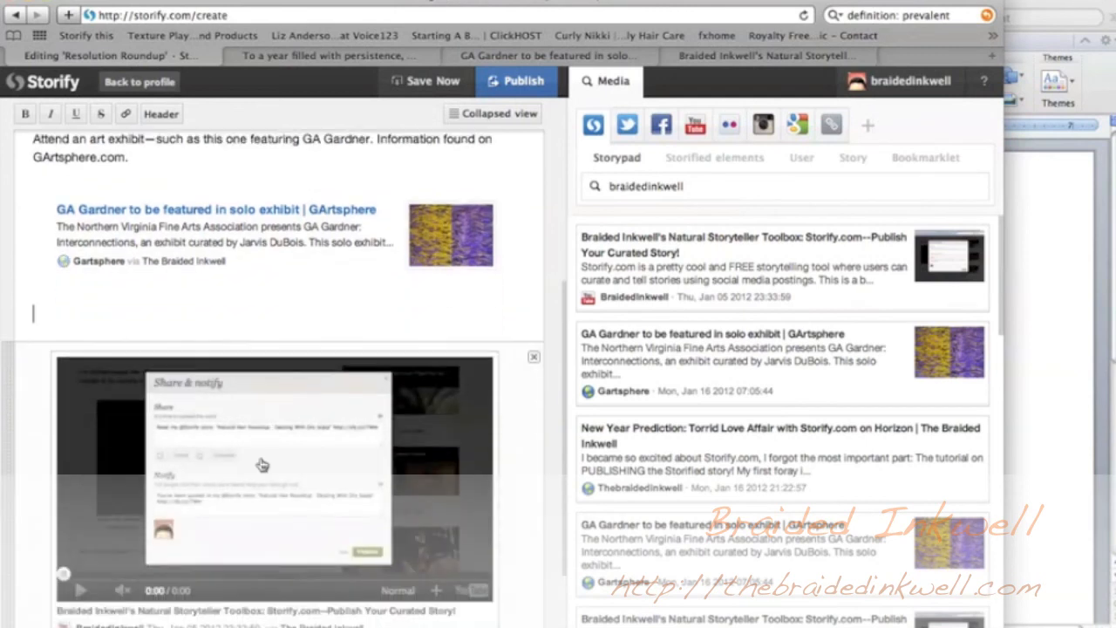
pyautogui.press('super+v')
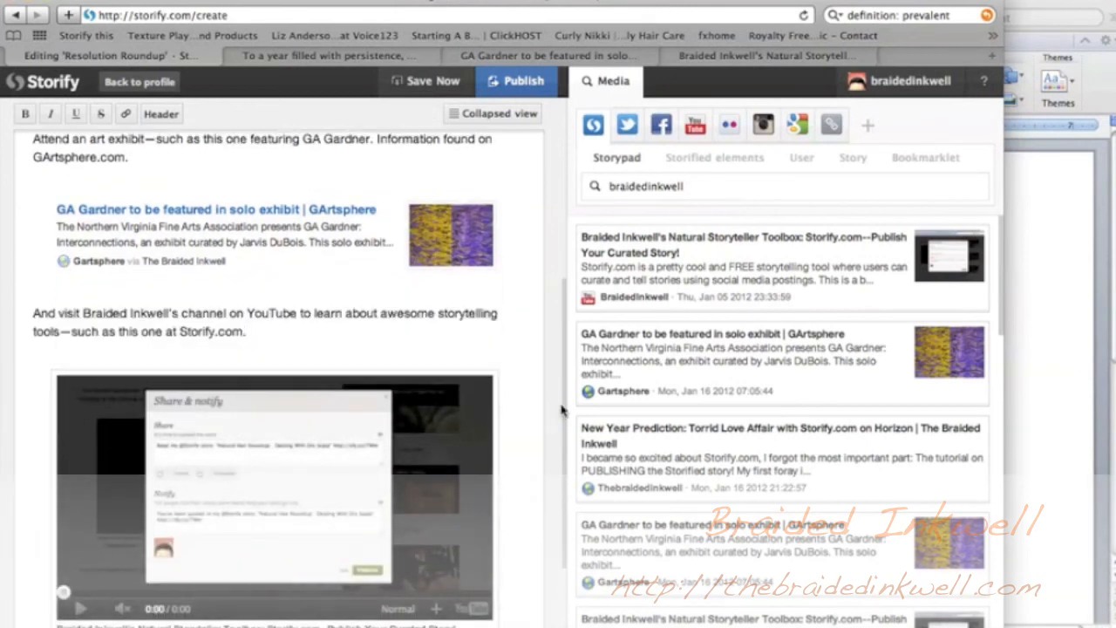
# - Add the closing text "And that's the end of this Storify.com story. Social media rocks!" below the video
pyautogui.scroll(-4, 550, 436)
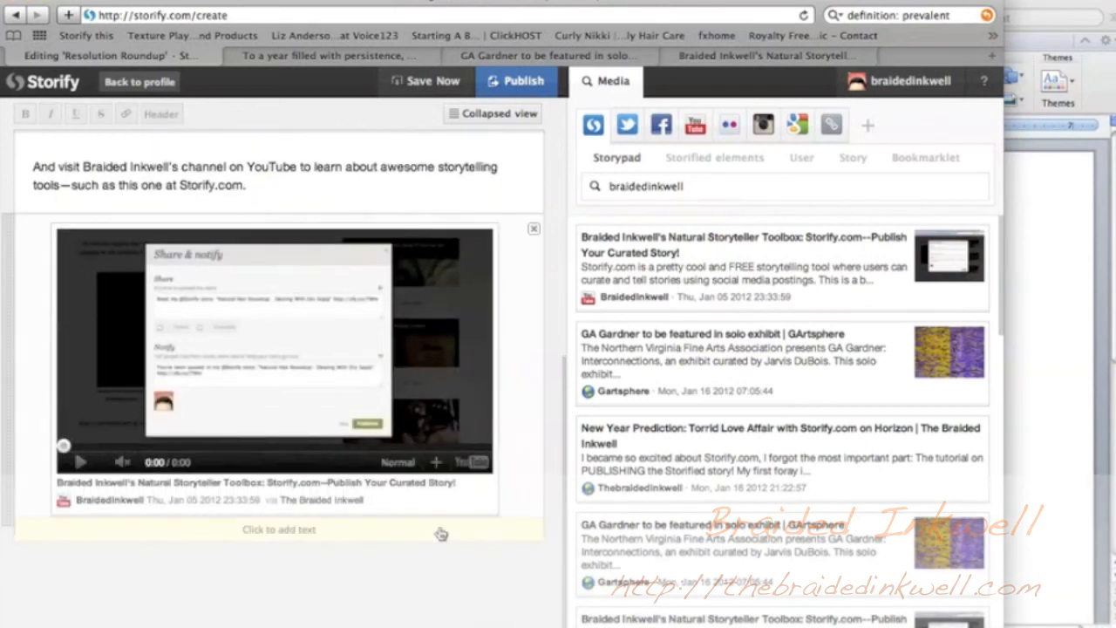
pyautogui.click(410, 526)
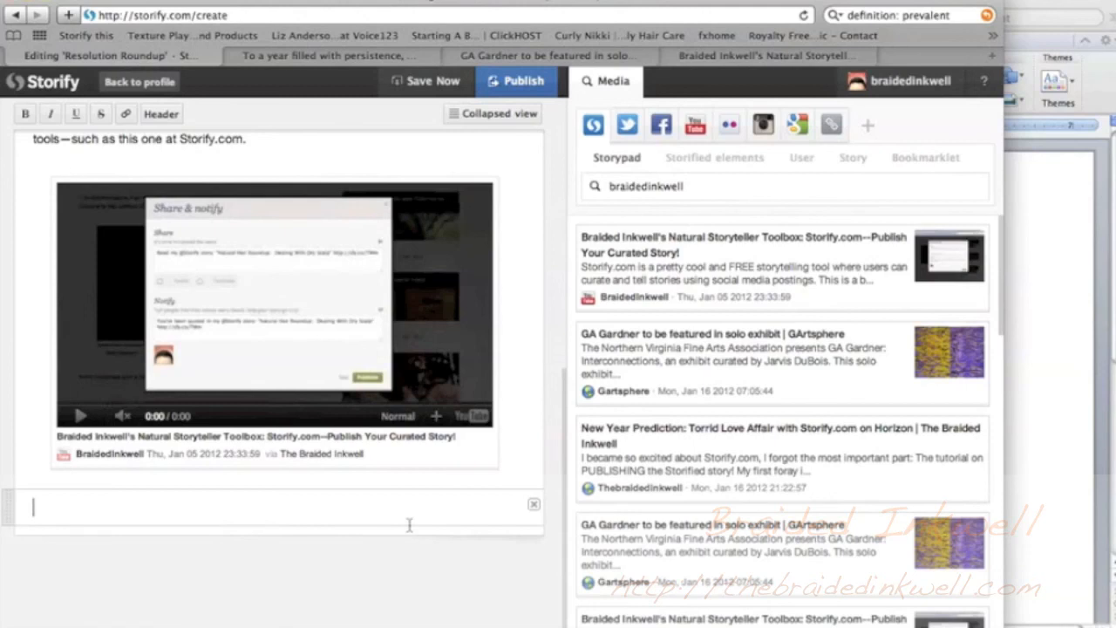
pyautogui.write("And that's the end of ")
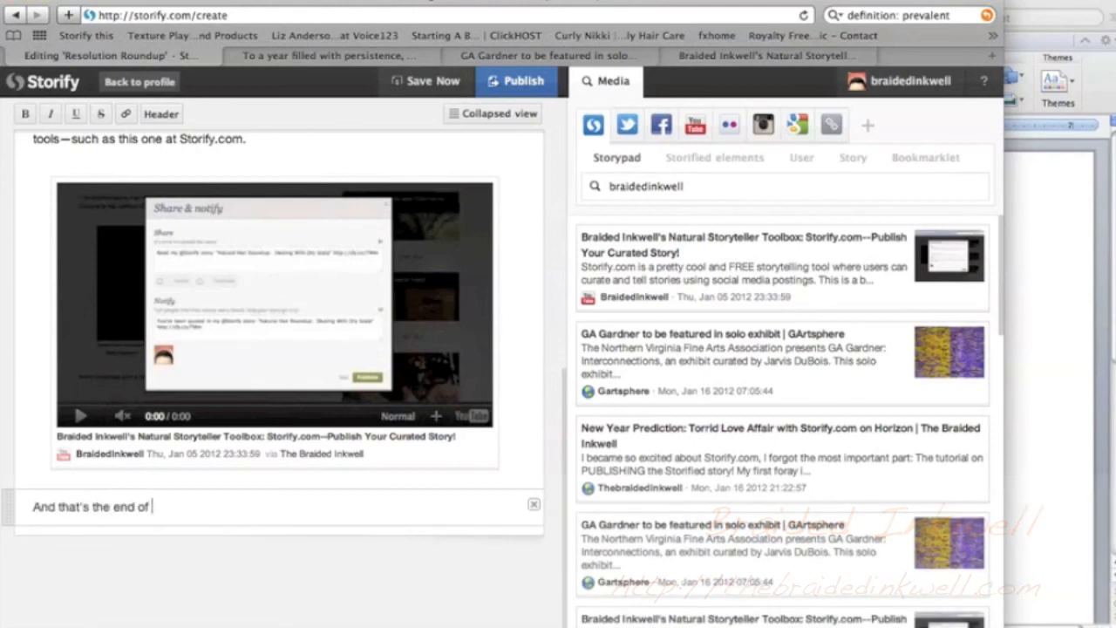
pyautogui.write('this Storify.com story.')
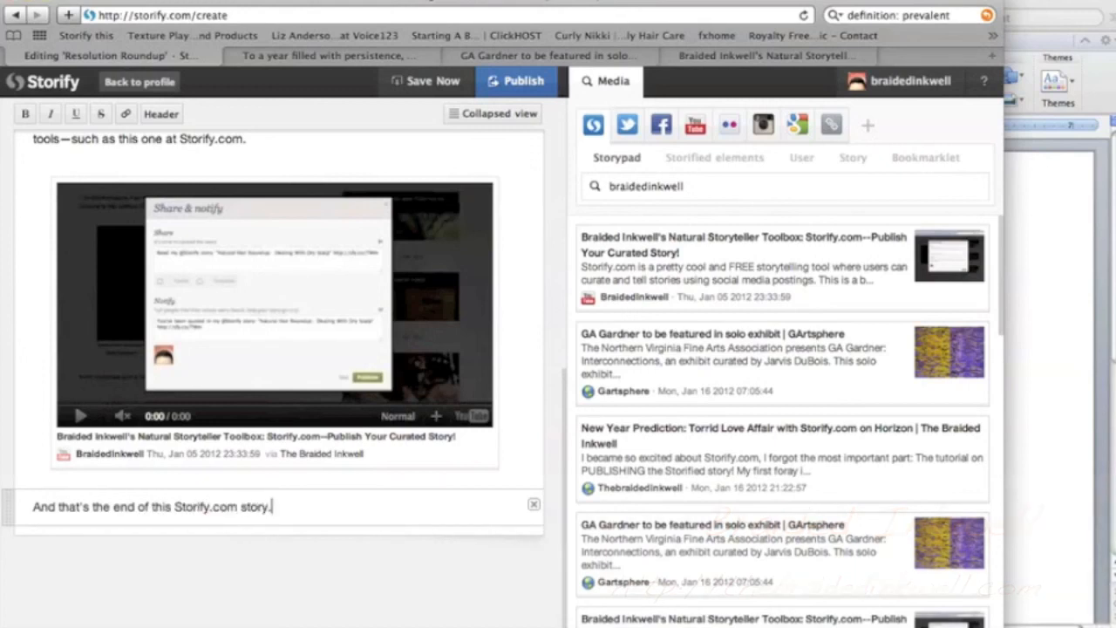
pyautogui.write(' Social medi')
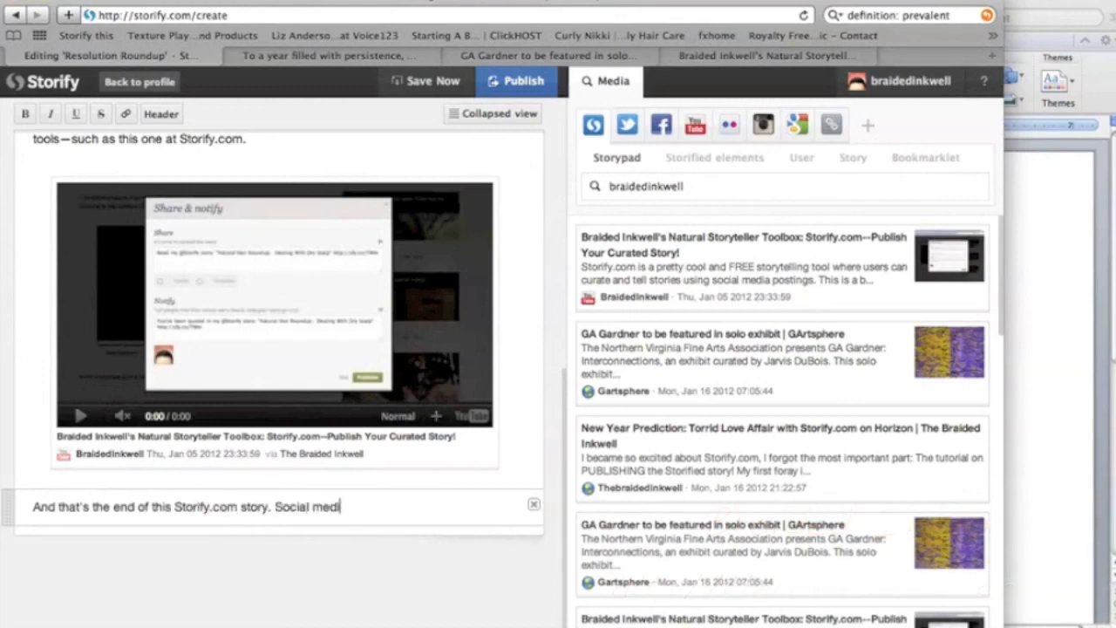
pyautogui.write('a rocks!')
pyautogui.click(565, 381)
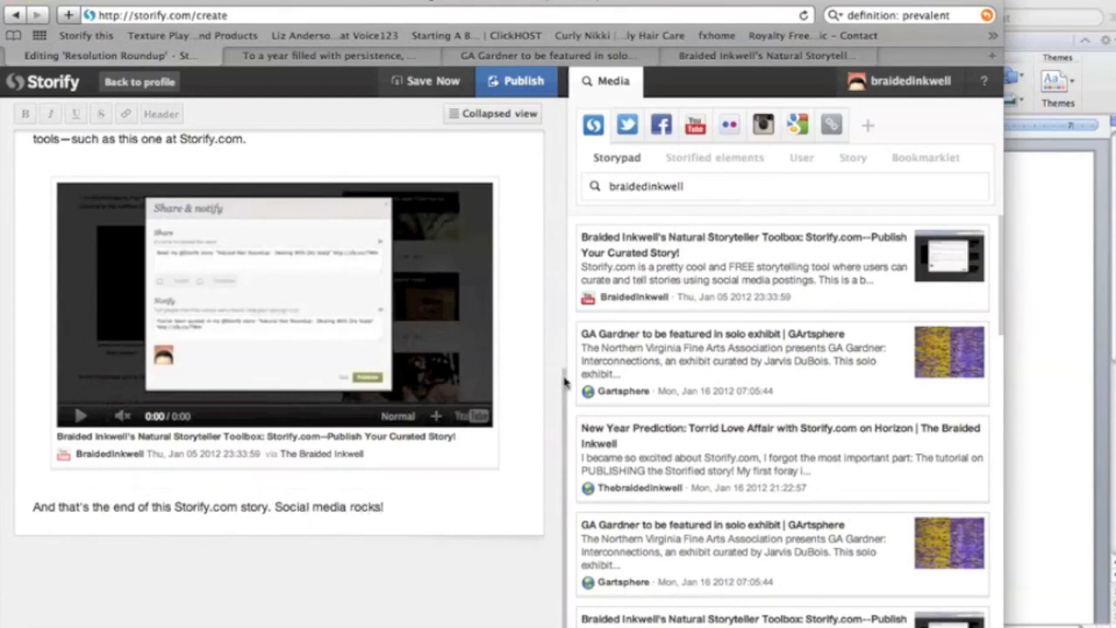
pyautogui.moveTo(565, 381); pyautogui.dragTo(542, 107)
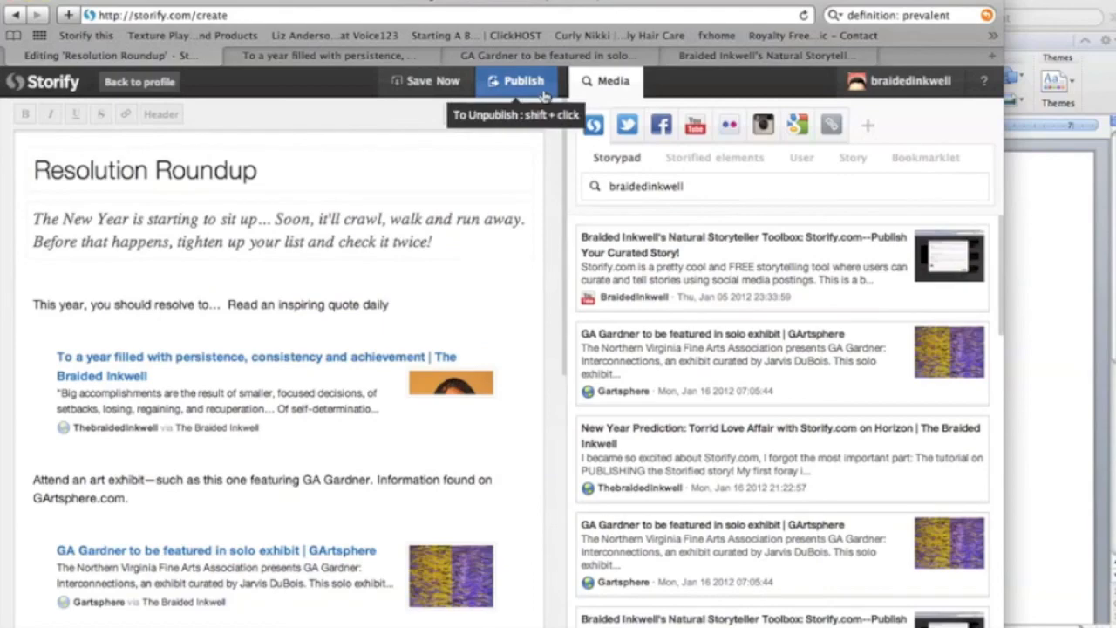